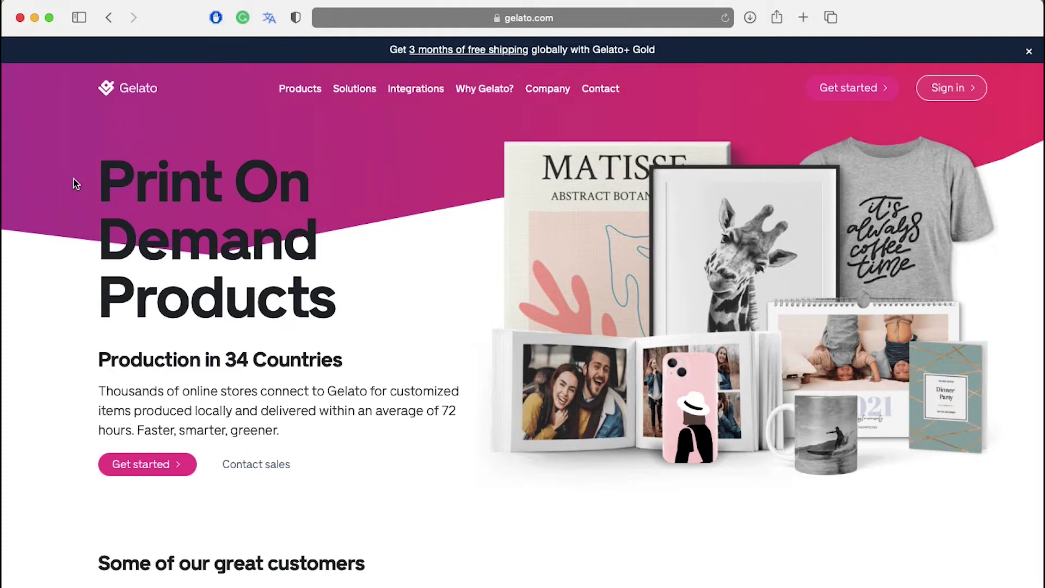
Look through the Gelato homepage, including its customers, global production map, logistics benefits, store integrations and customer stories.
scroll(75, 184, down, 10)
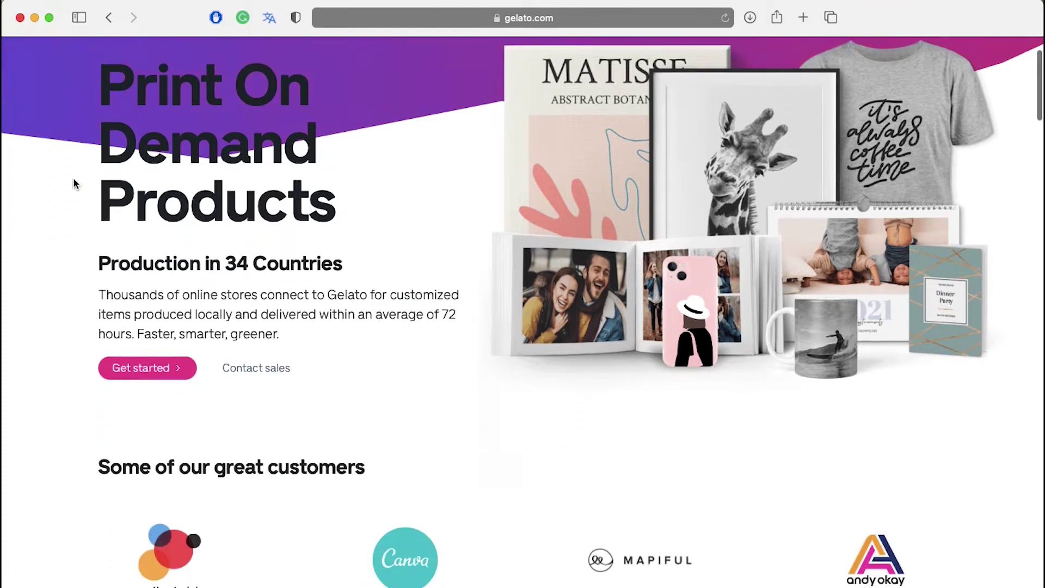
scroll(75, 183, down, 15)
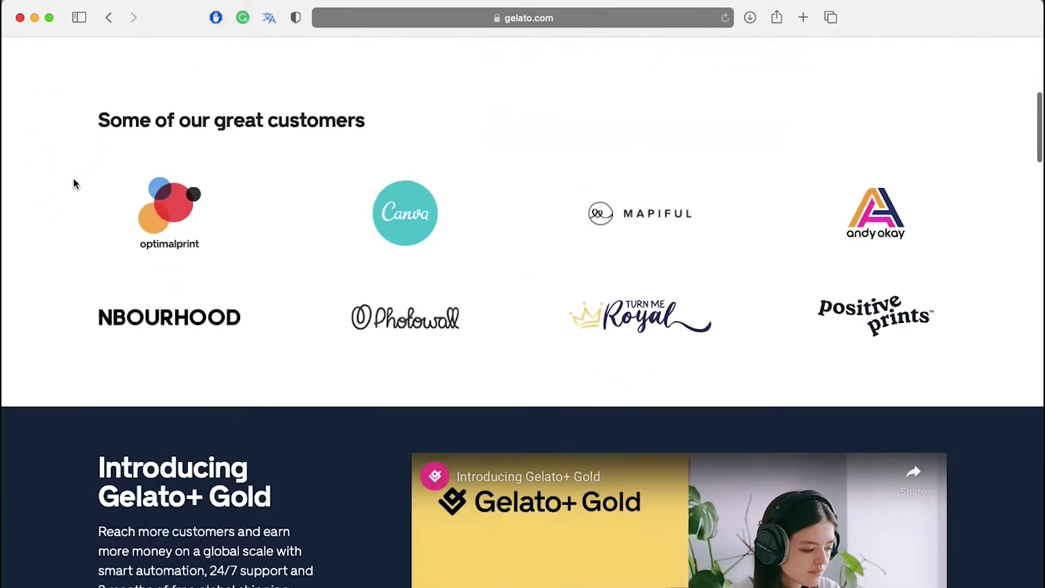
scroll(74, 184, down, 8)
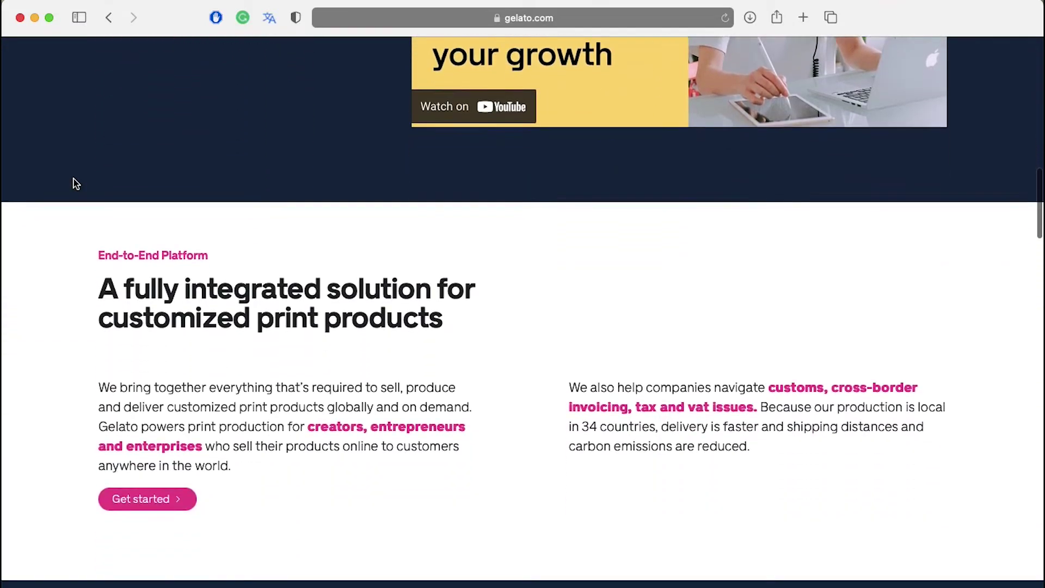
scroll(75, 183, down, 12)
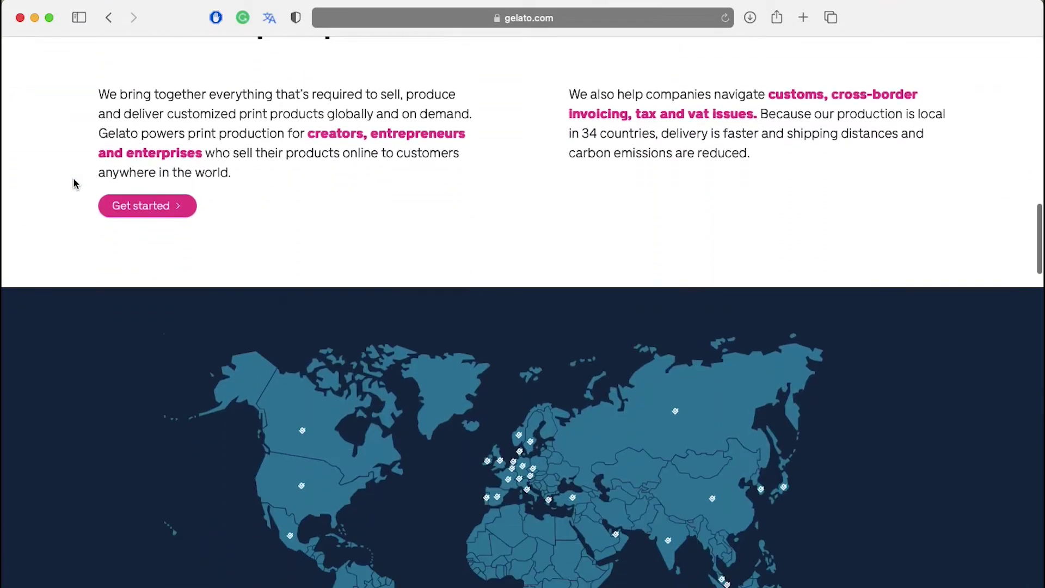
scroll(75, 184, down, 3)
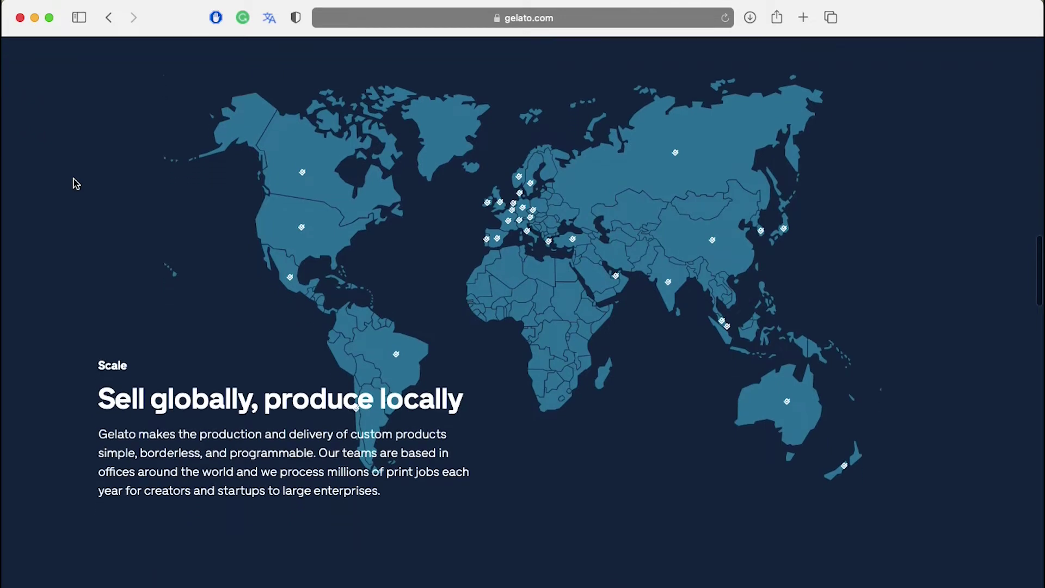
scroll(76, 183, down, 3)
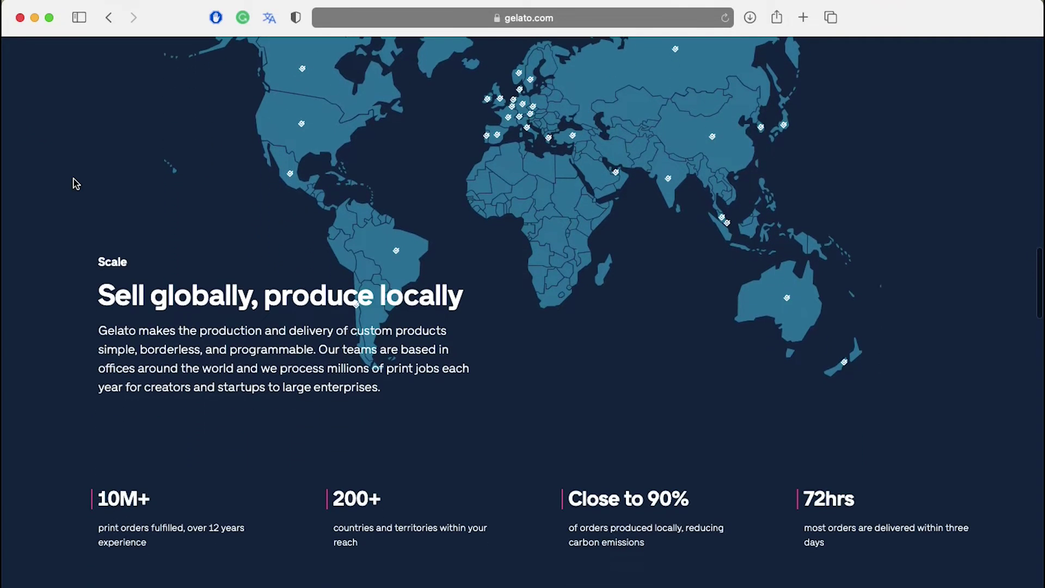
scroll(75, 184, down, 15)
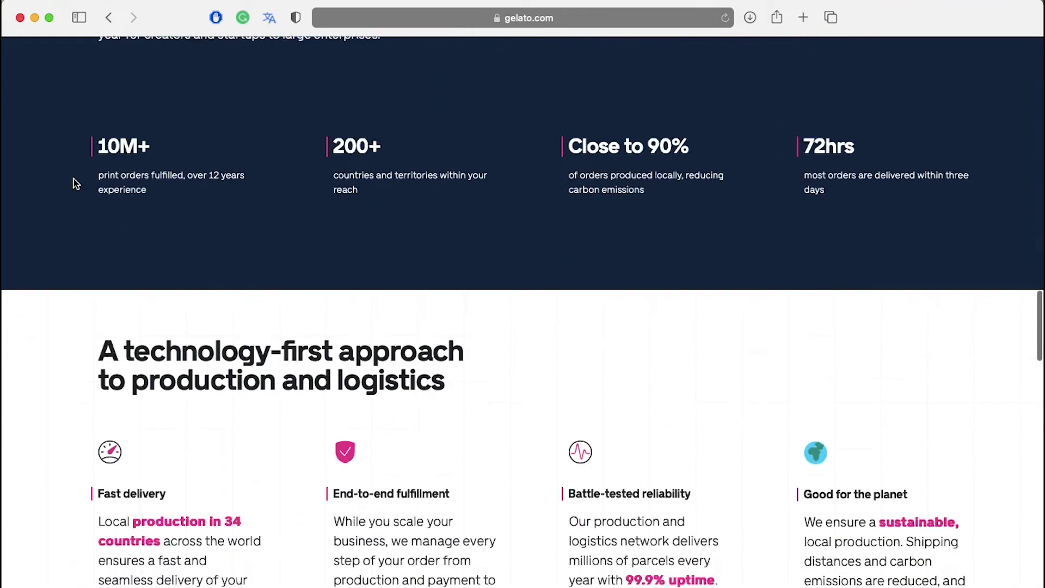
scroll(75, 184, down, 1)
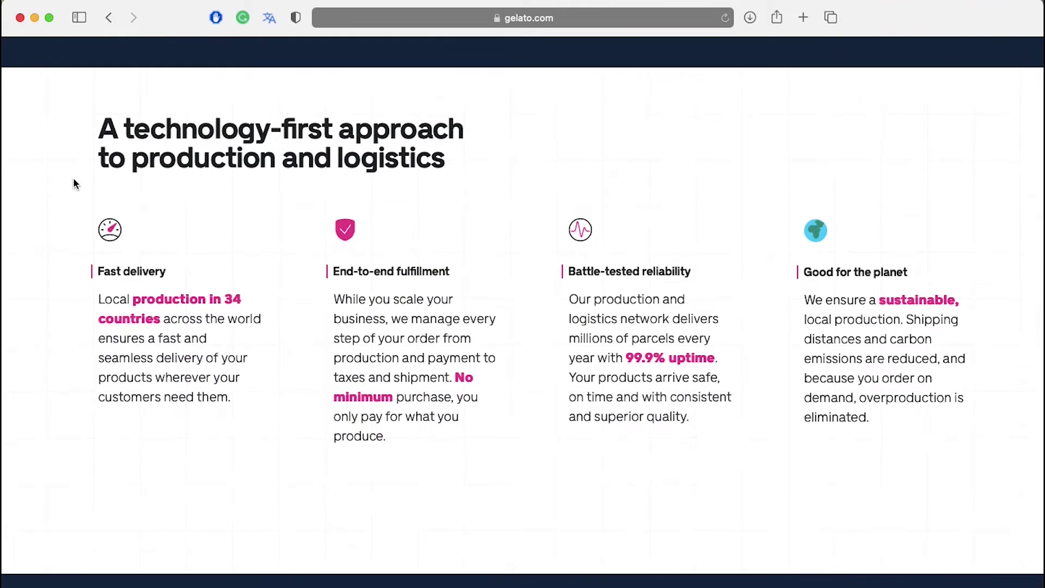
scroll(75, 183, down, 10)
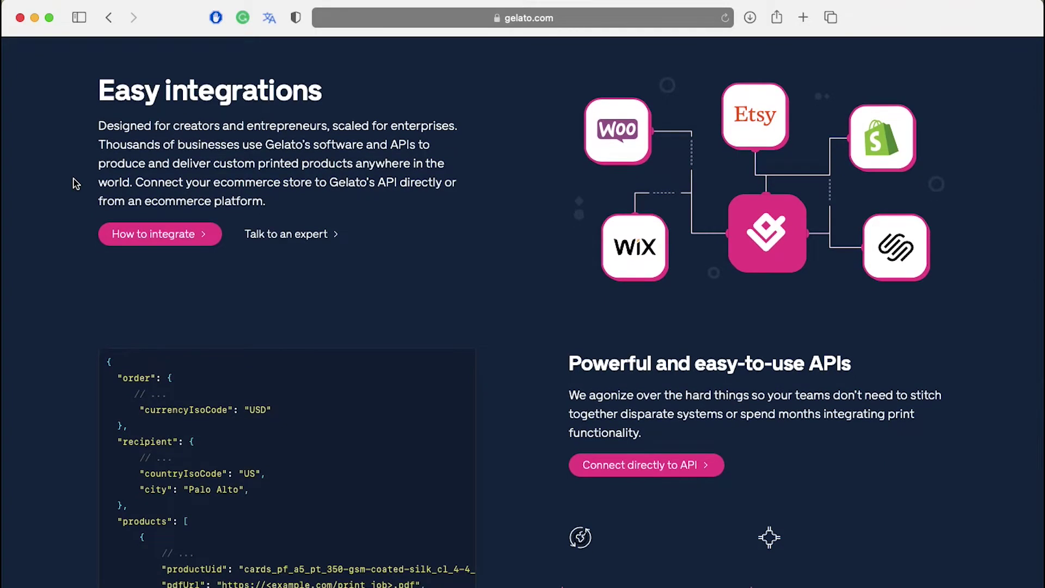
scroll(74, 179, down, 15)
scroll(74, 182, down, 5)
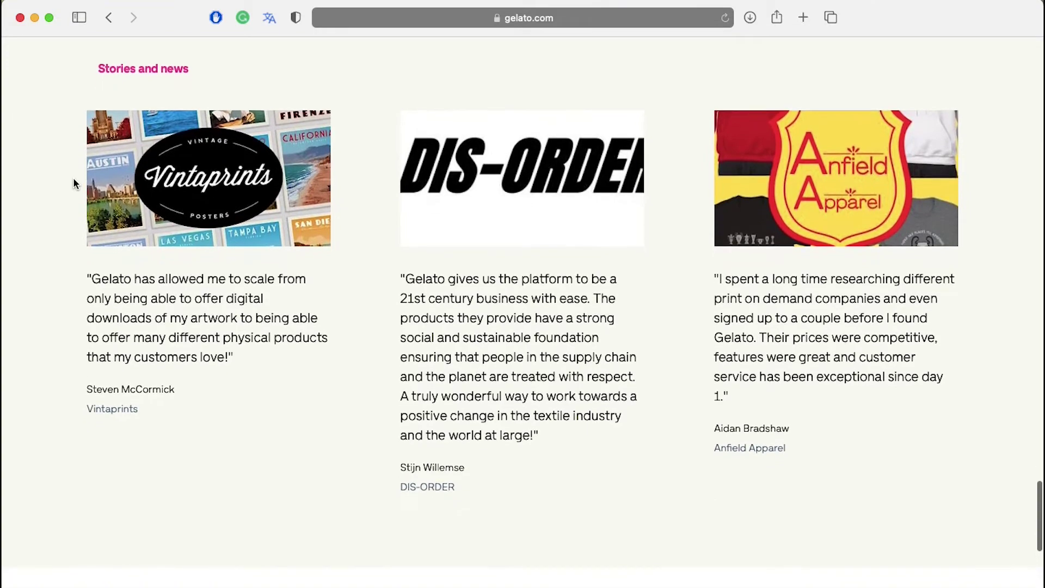
scroll(76, 183, down, 11)
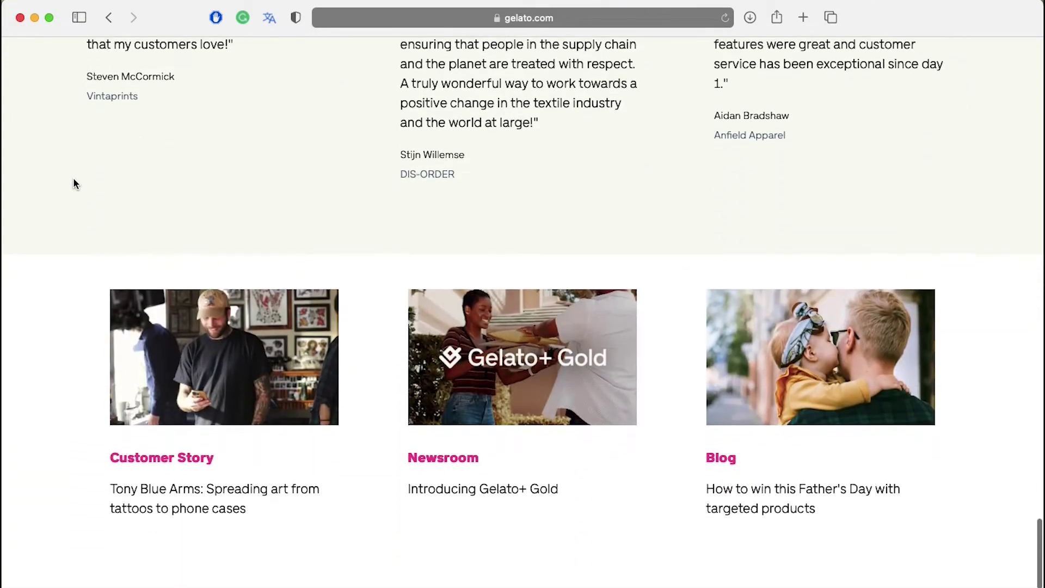
scroll(75, 183, down, 5)
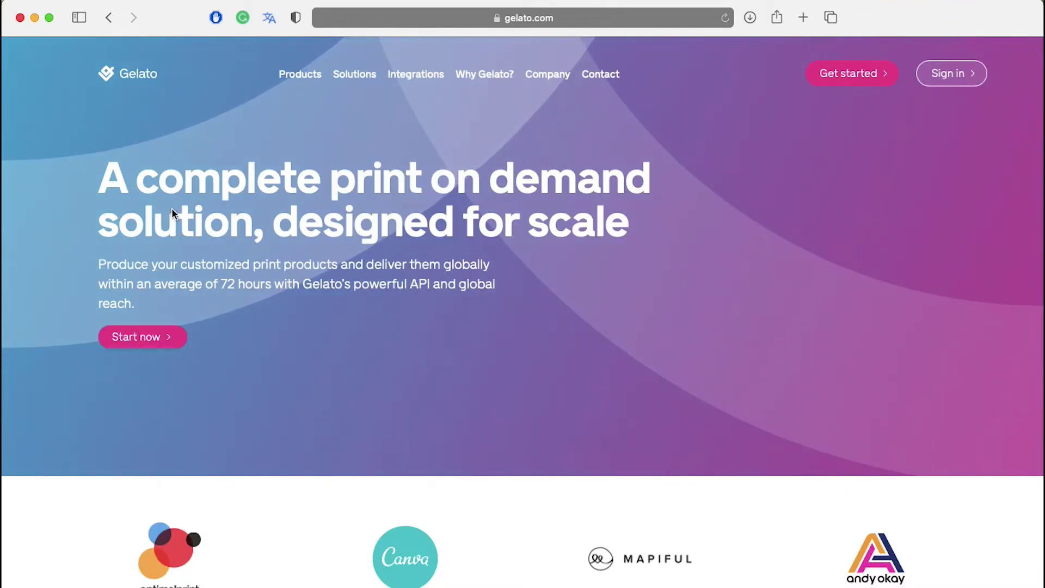
Open the print on demand product catalogue and browse its categories, from men's clothing to tote bags.
click(305, 78)
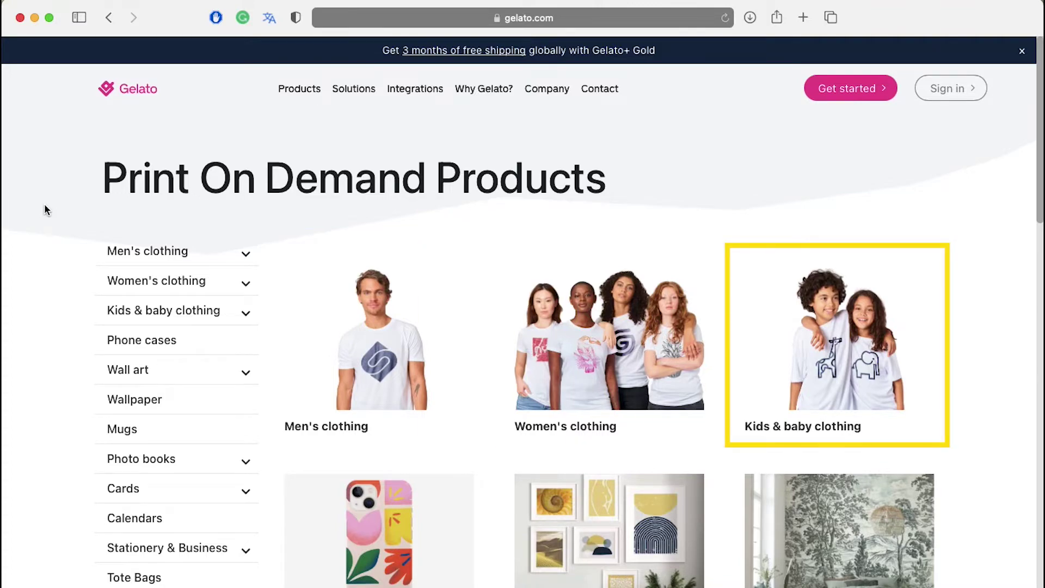
scroll(46, 211, down, 8)
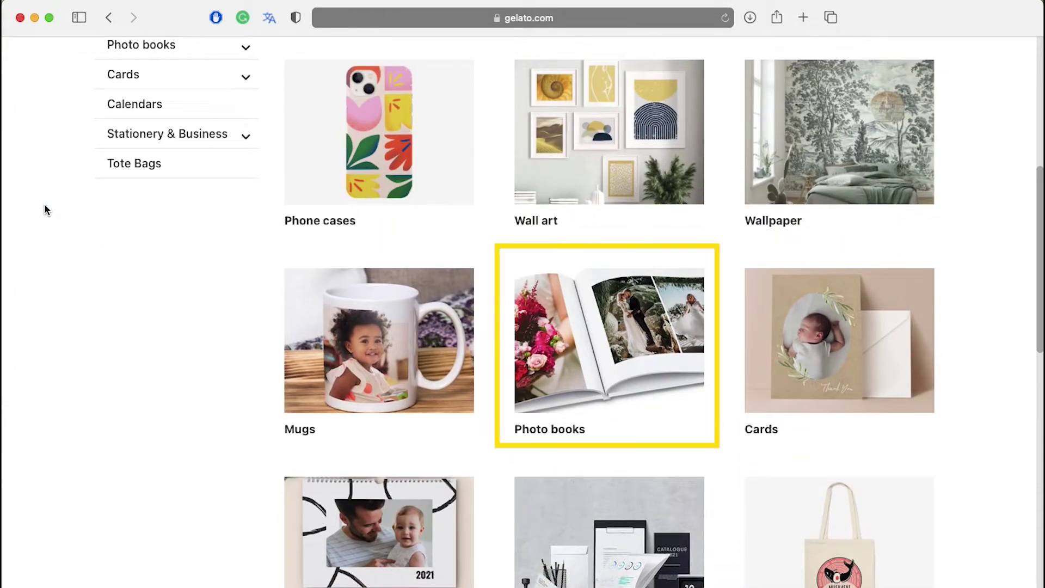
scroll(46, 210, down, 4)
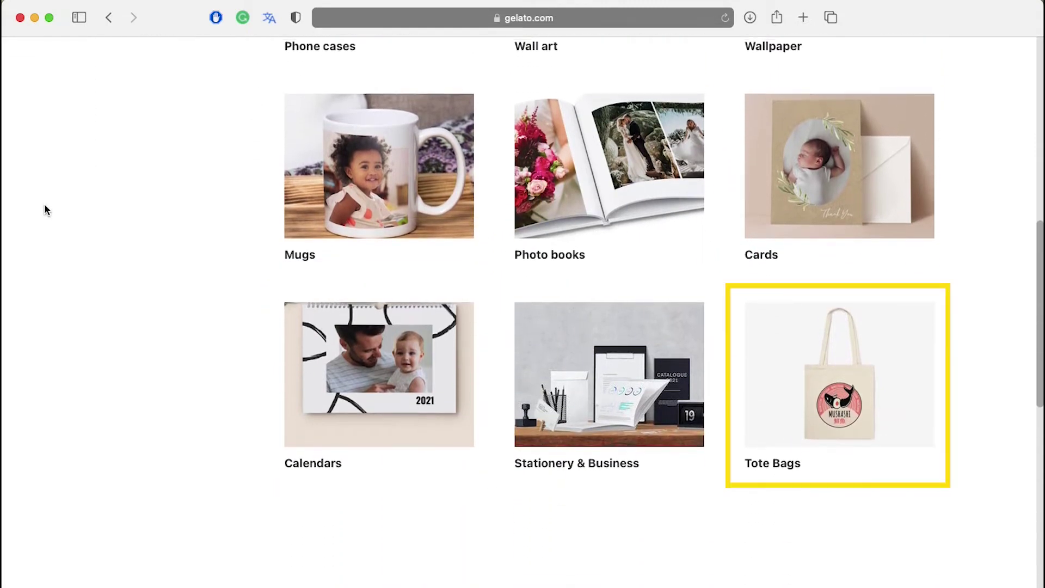
scroll(46, 210, up, 10)
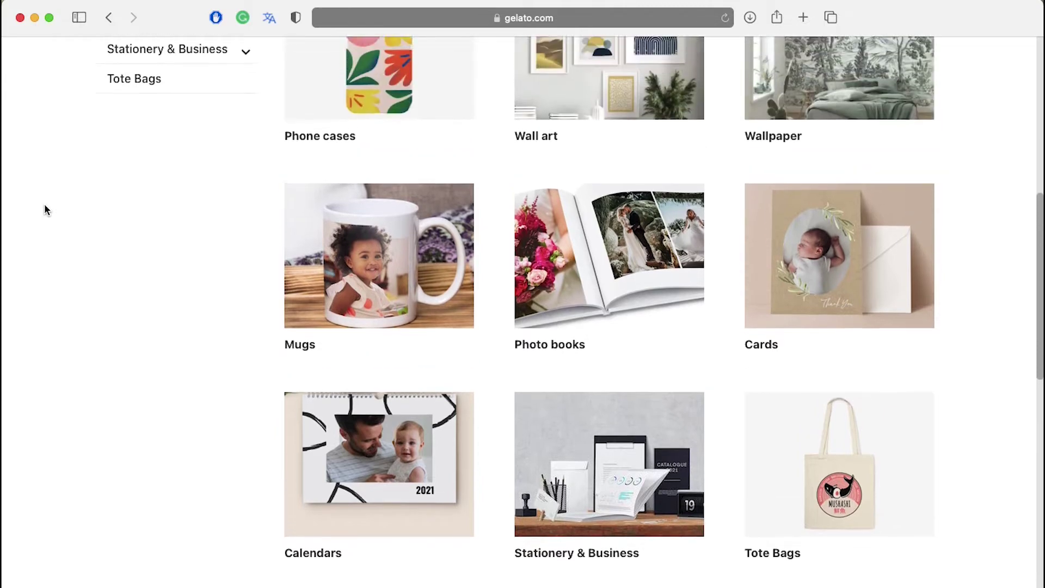
scroll(46, 209, up, 3)
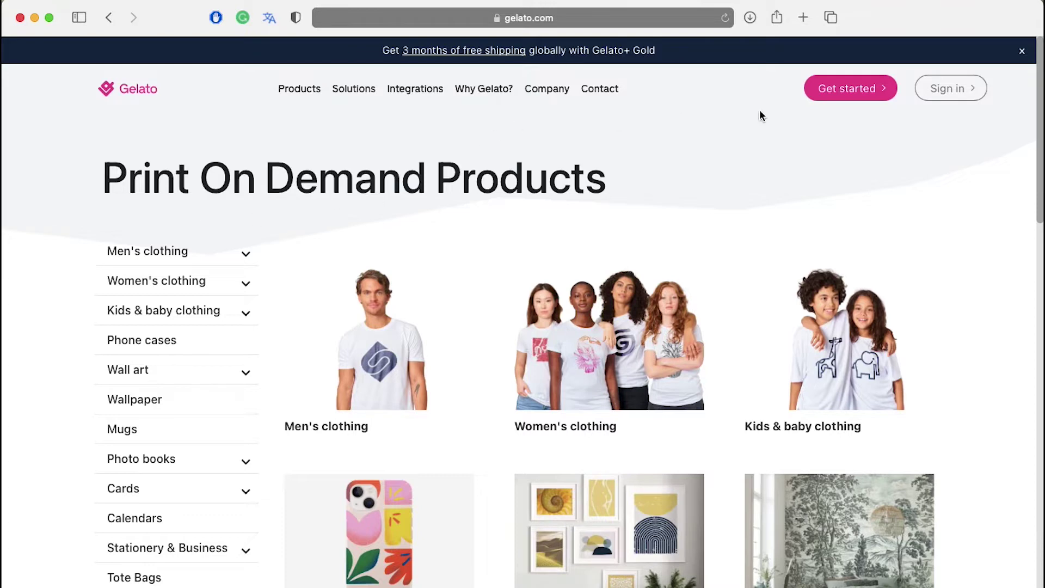
Get started with Gelato and look over the dashboard home, including recommendations, business setup, discounts, videos, guides and weekly analytics.
click(853, 97)
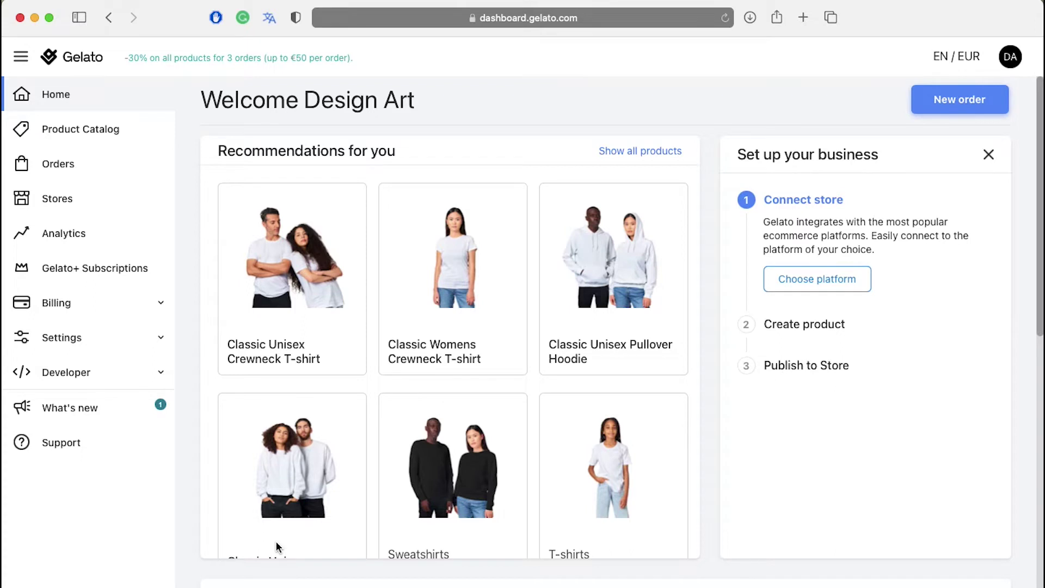
scroll(277, 544, down, 3)
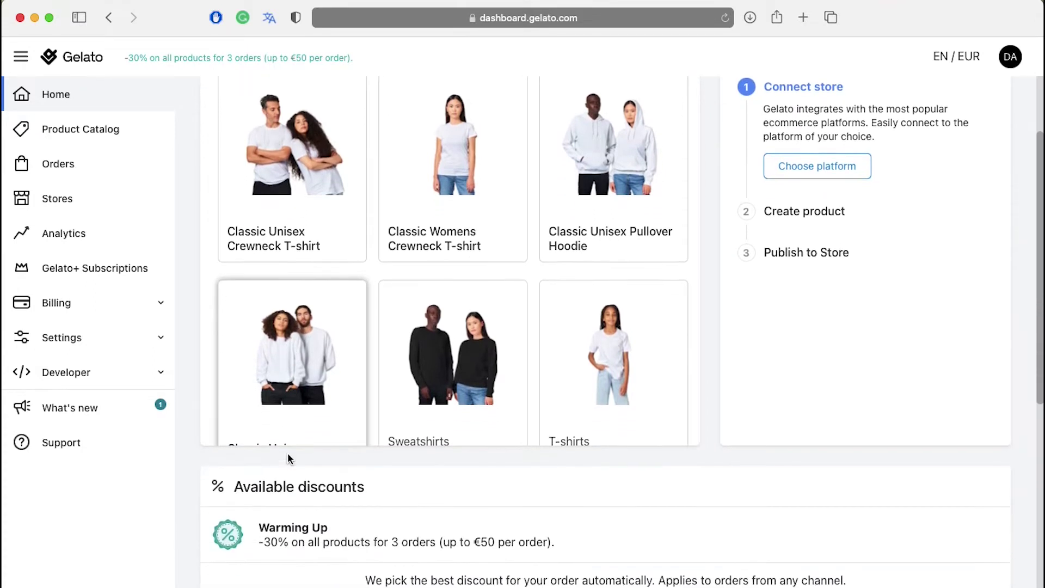
scroll(288, 455, down, 8)
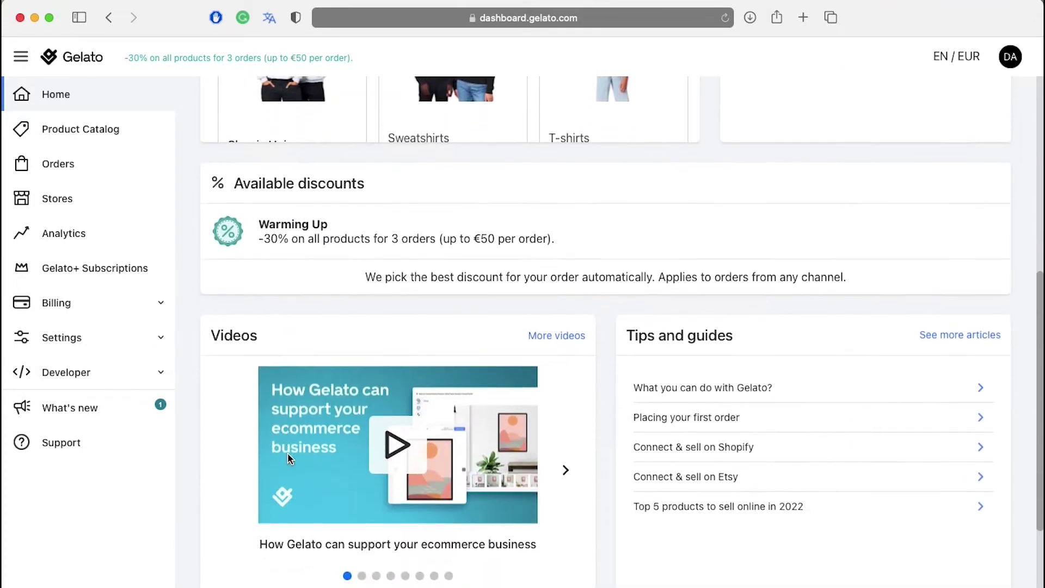
scroll(288, 455, down, 5)
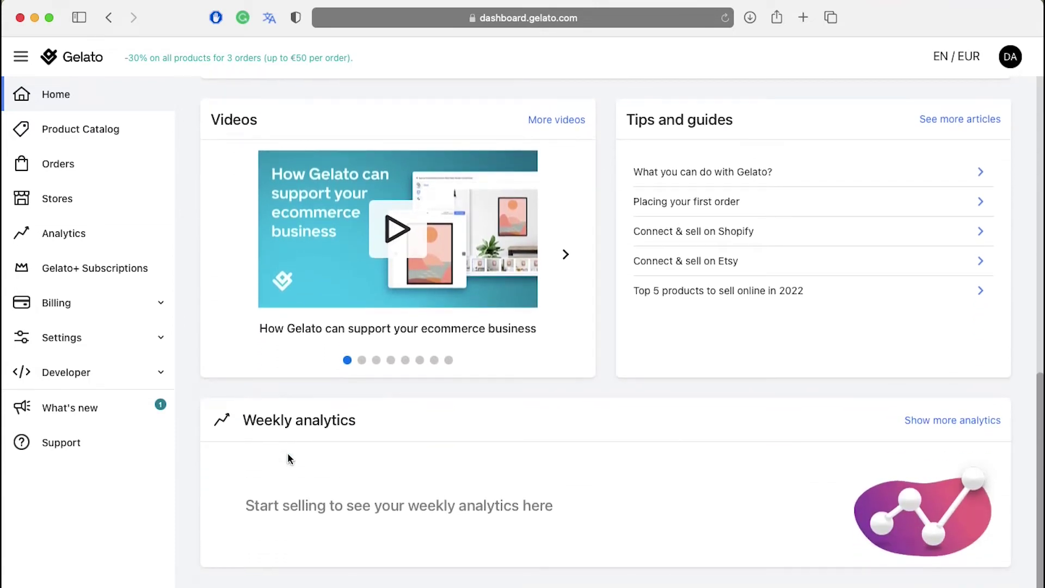
scroll(288, 455, up, 9)
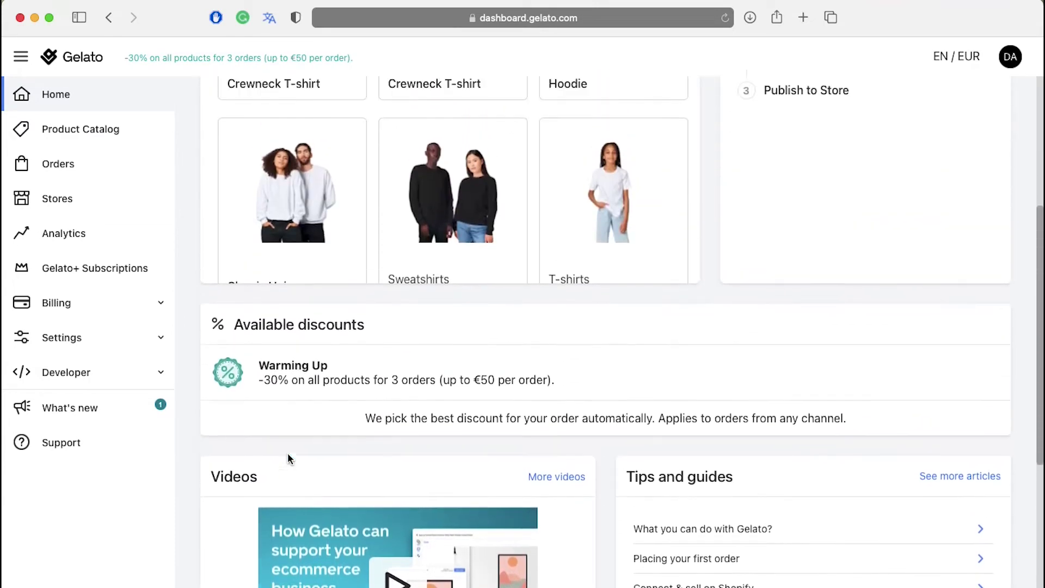
scroll(288, 456, up, 7)
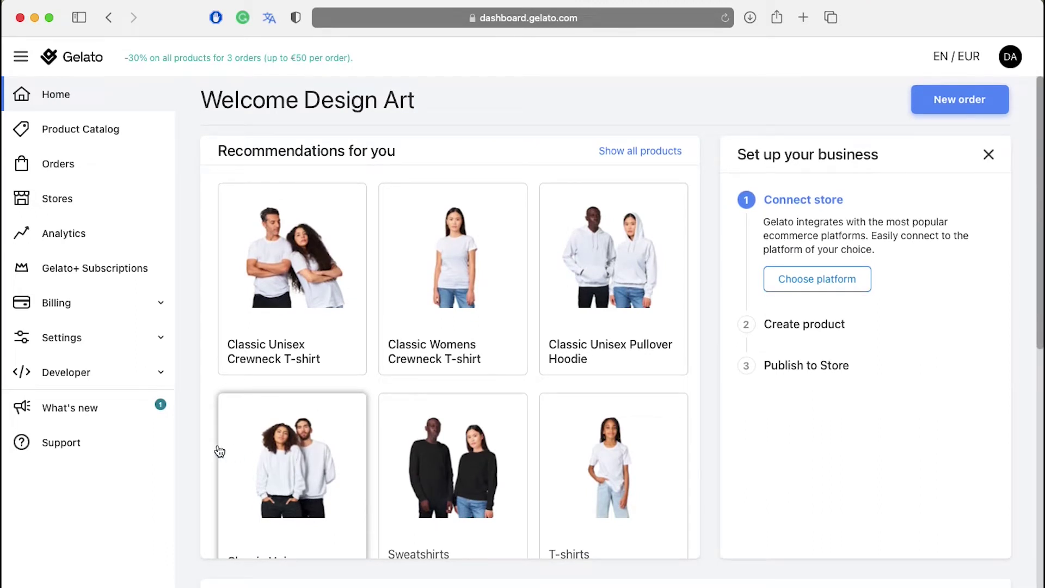
Review the ecommerce platforms available for connecting a new store and preview the Etsy connection's sign-in page.
click(72, 200)
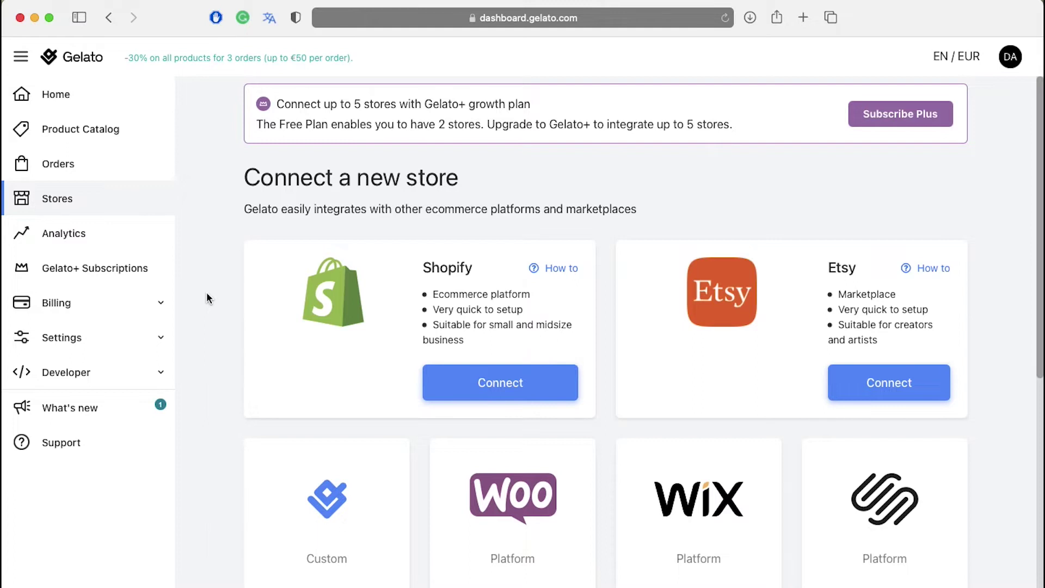
scroll(206, 294, down, 4)
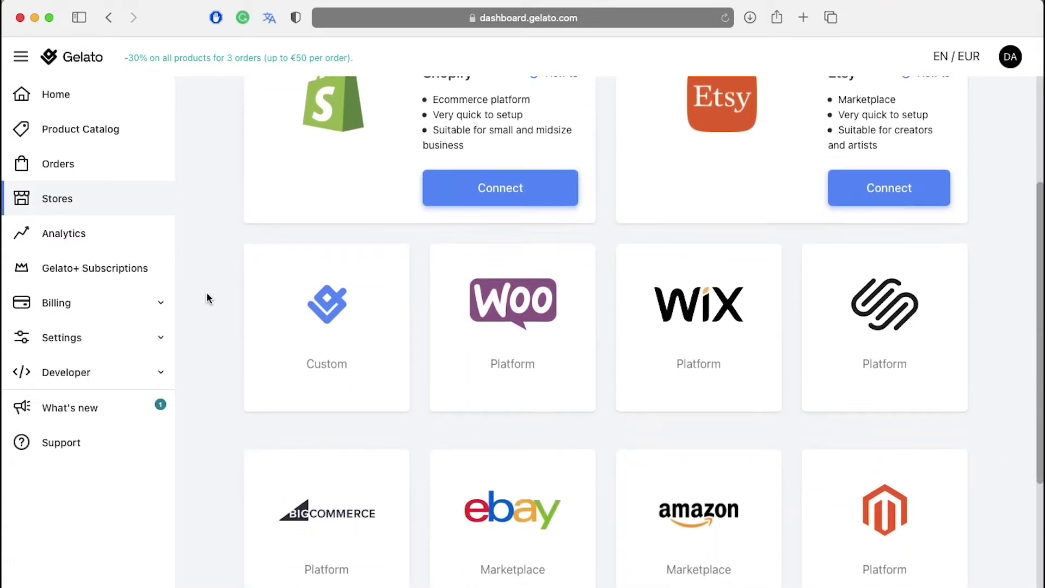
scroll(207, 298, down, 5)
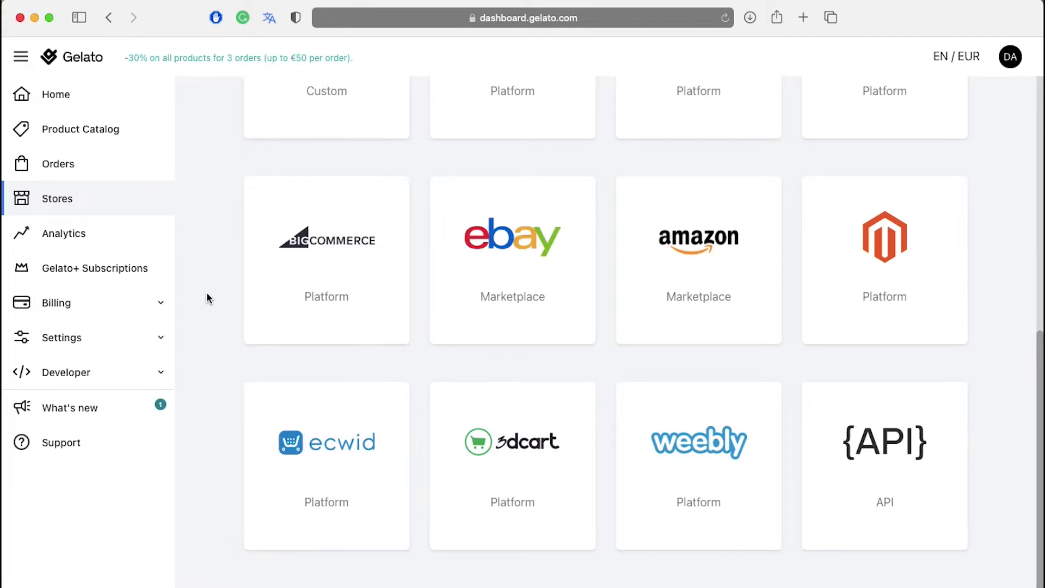
scroll(207, 294, up, 9)
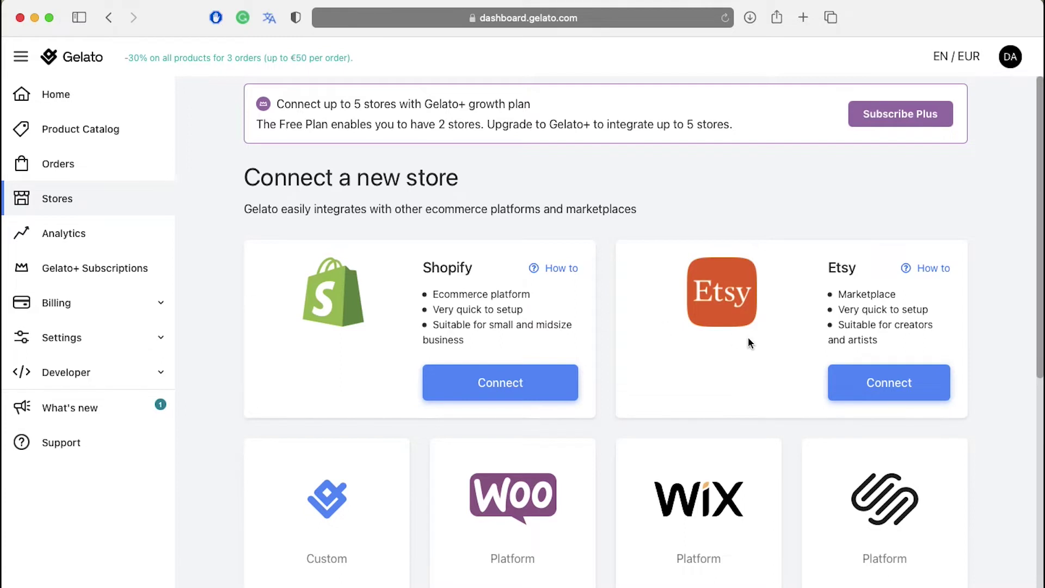
click(892, 391)
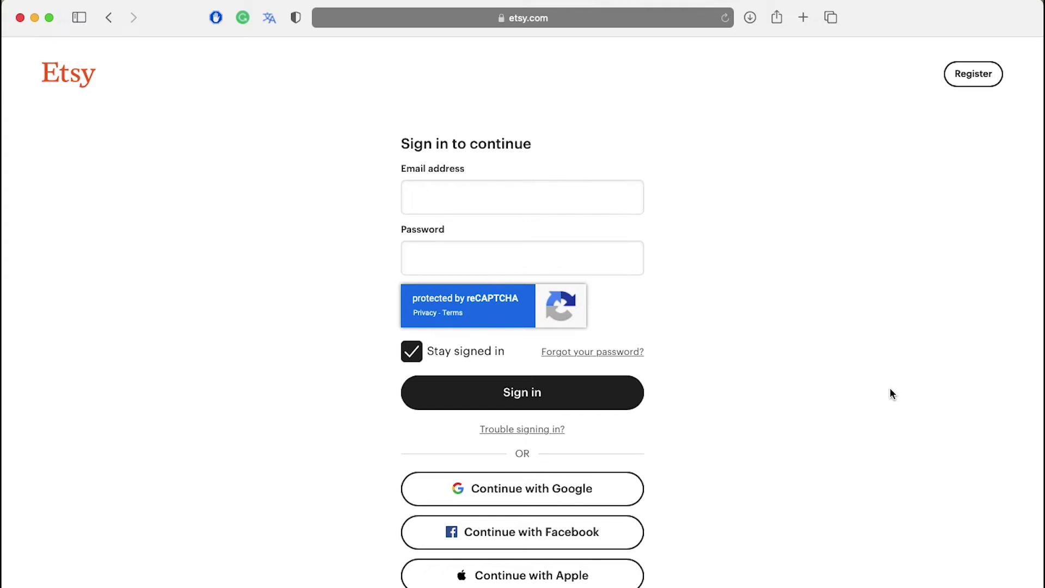
click(115, 19)
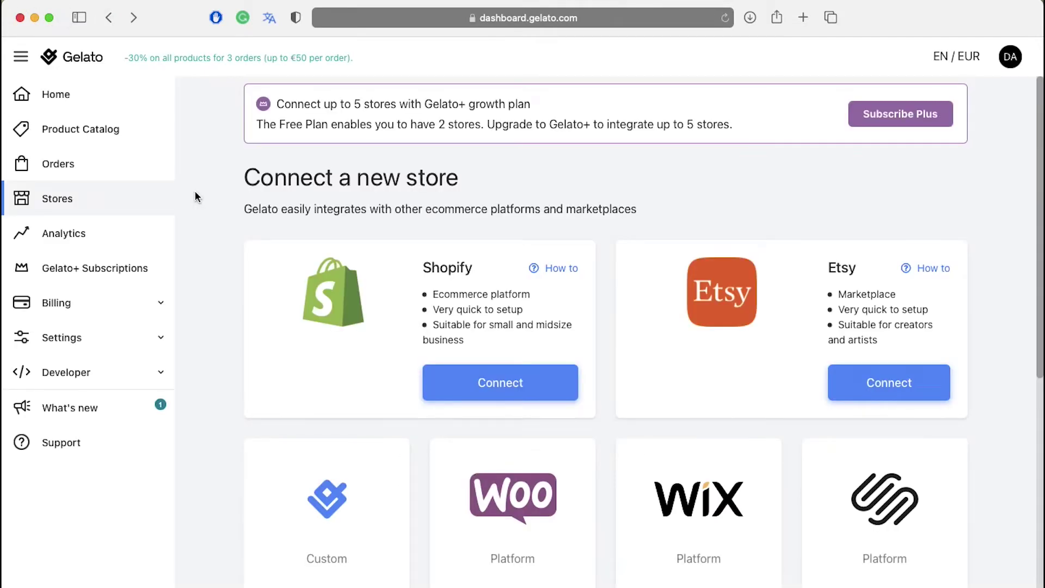
Open the Gelato+ subscriptions page and compare the prices and features of the Free, Gelato+ and Gelato+ Gold plans.
click(112, 261)
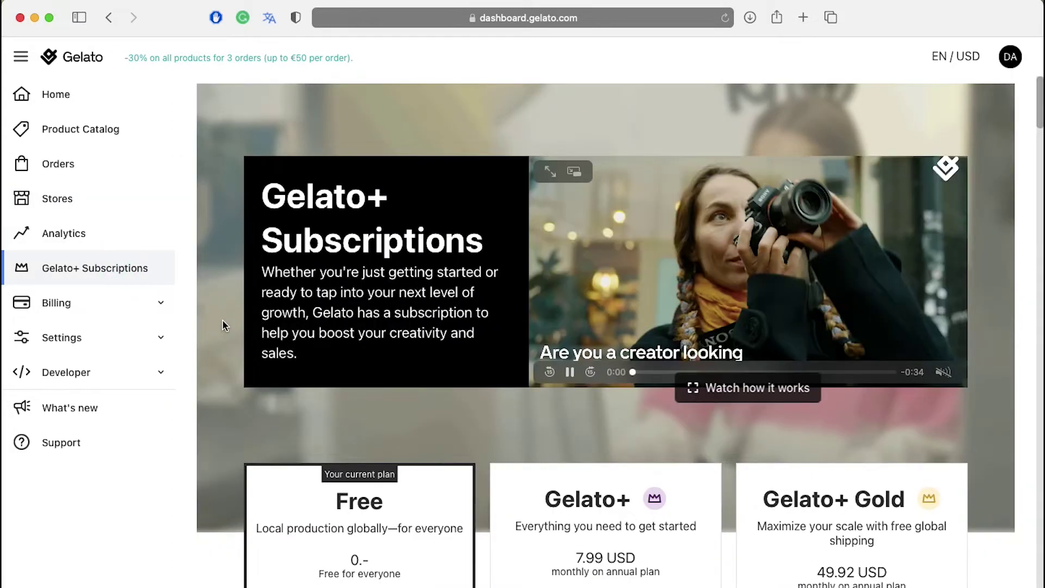
scroll(223, 326, down, 6)
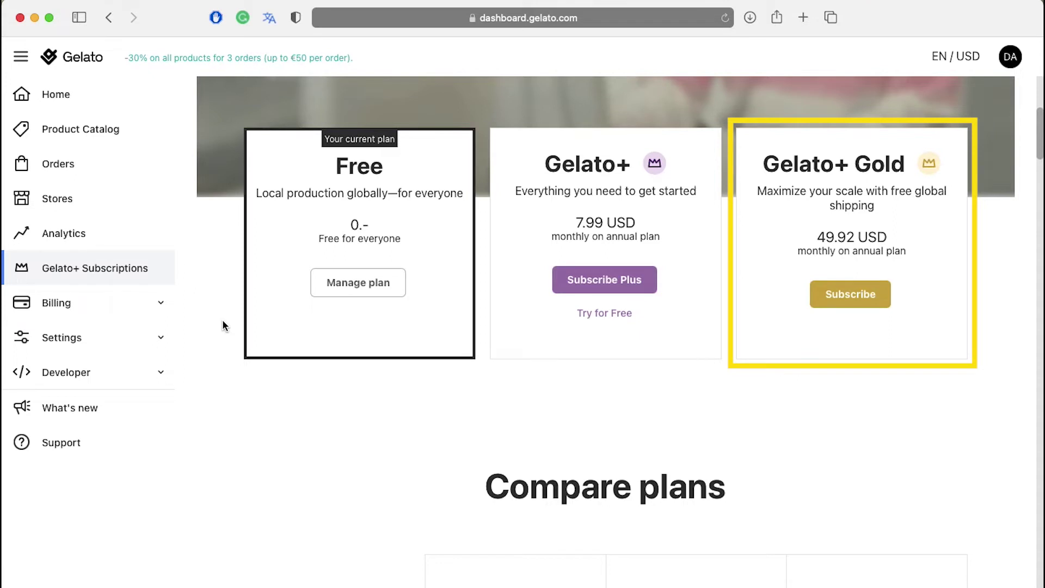
scroll(223, 325, down, 6)
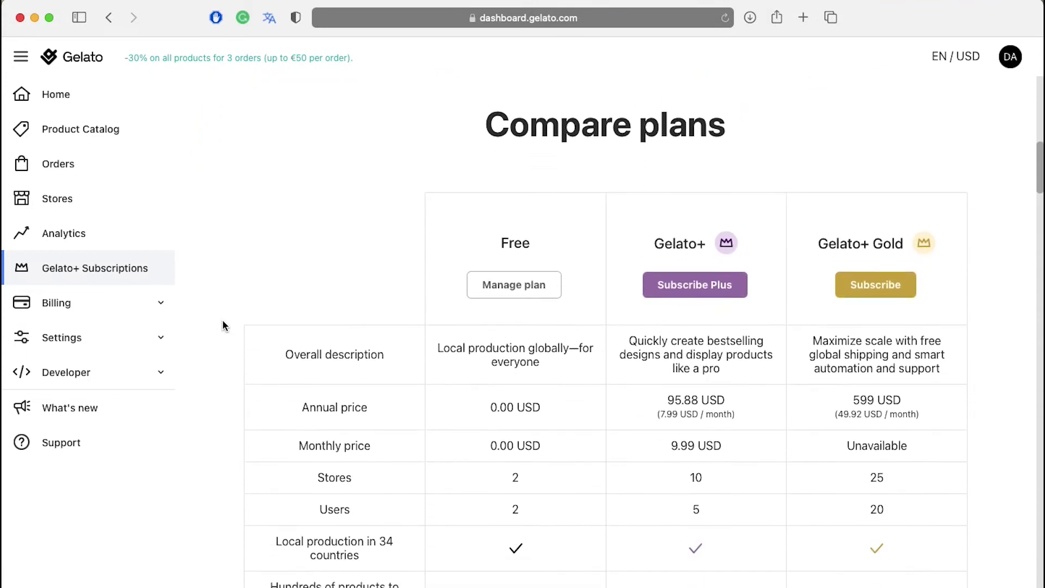
scroll(222, 322, down, 10)
scroll(222, 321, down, 10)
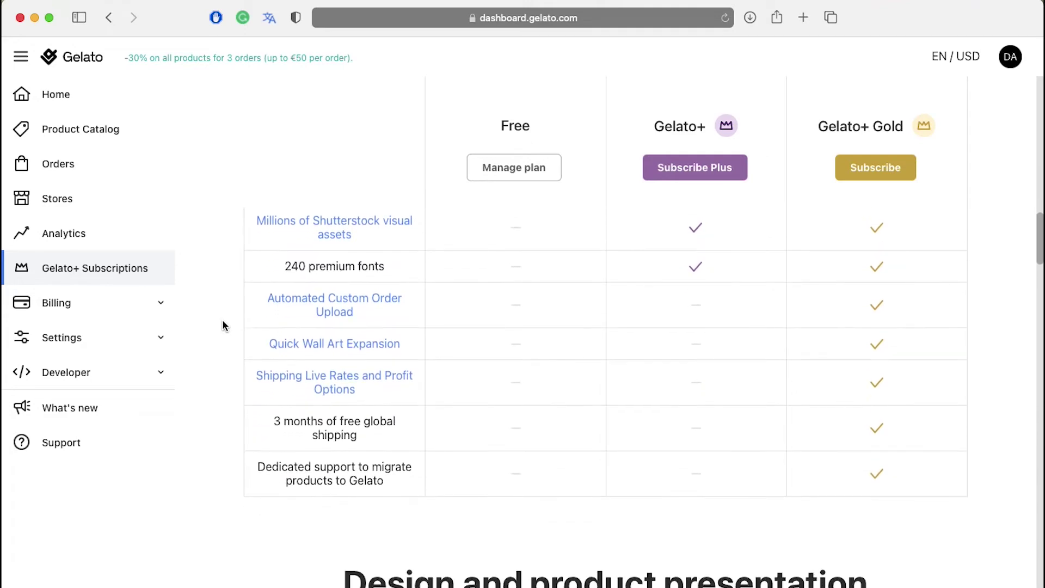
scroll(222, 324, up, 10)
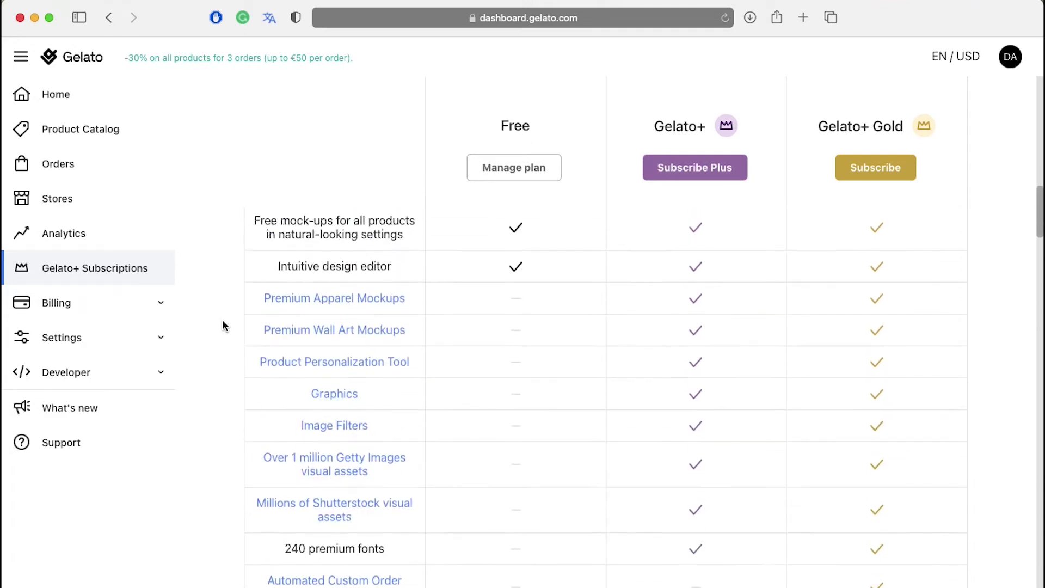
scroll(223, 322, up, 10)
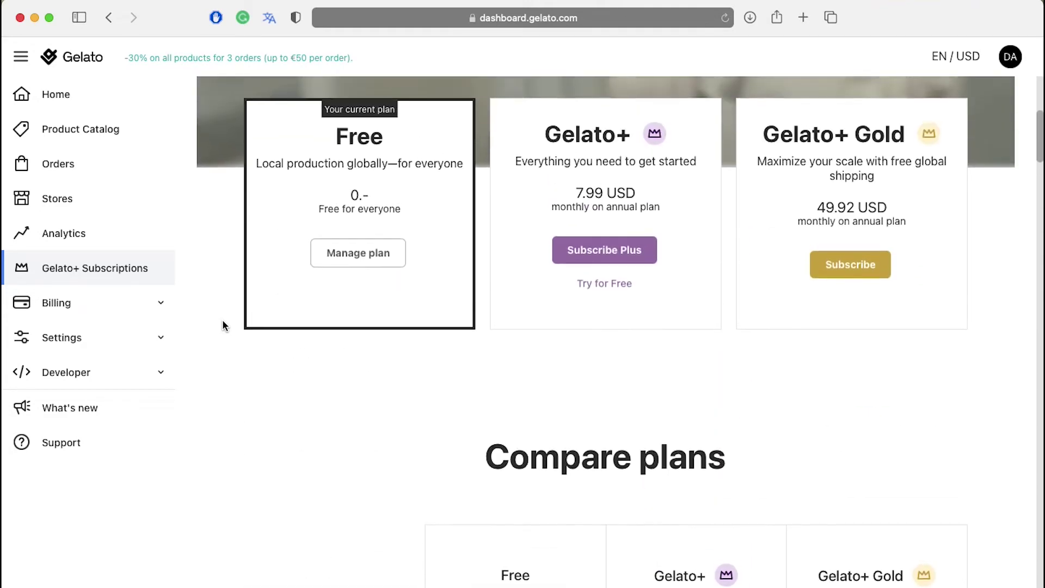
Open the Women's clothing category in the product catalog and look through its garment types.
scroll(223, 321, up, 5)
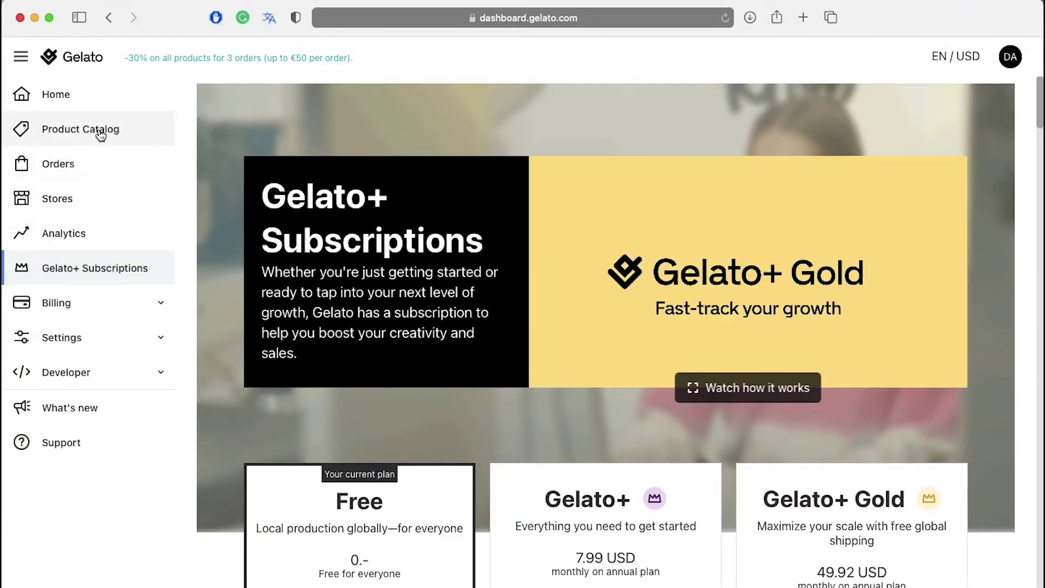
click(101, 131)
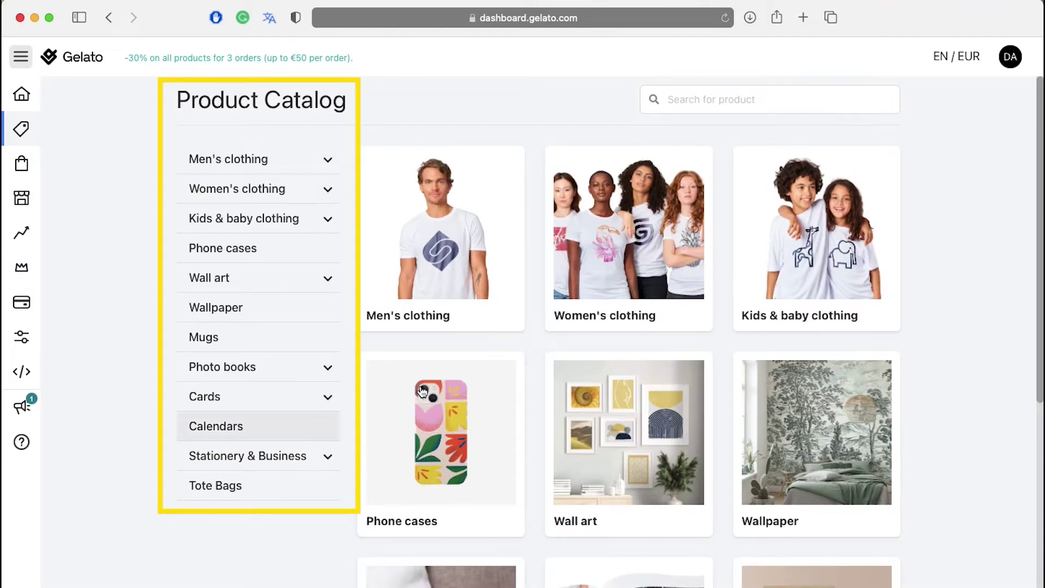
click(633, 259)
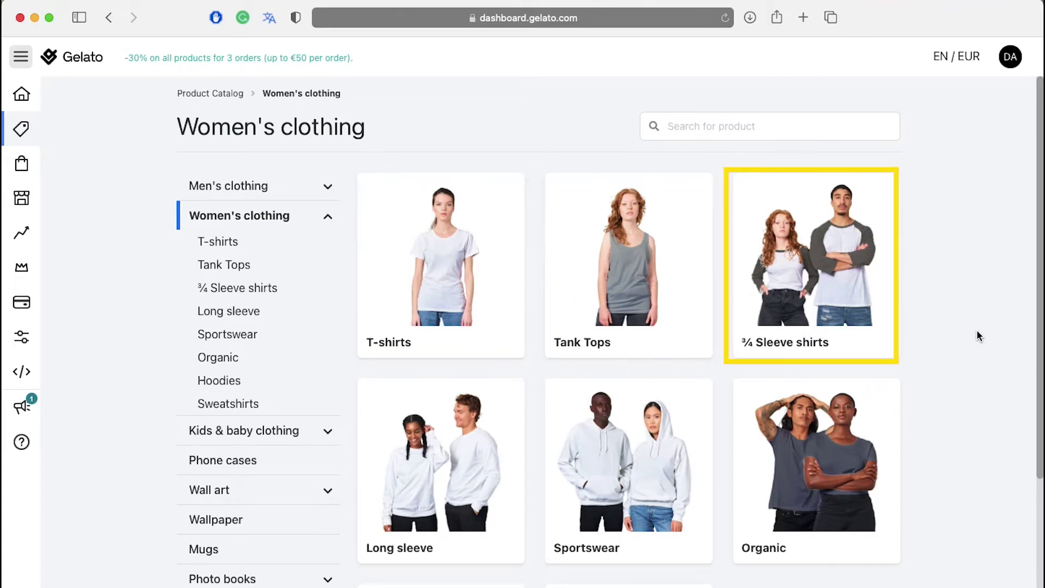
scroll(977, 334, down, 5)
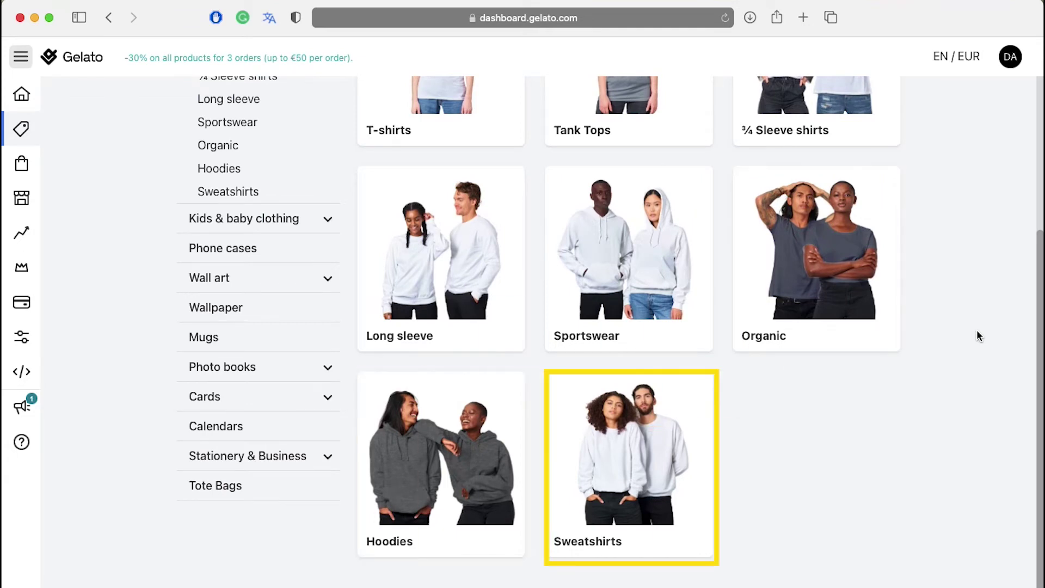
scroll(977, 336, up, 5)
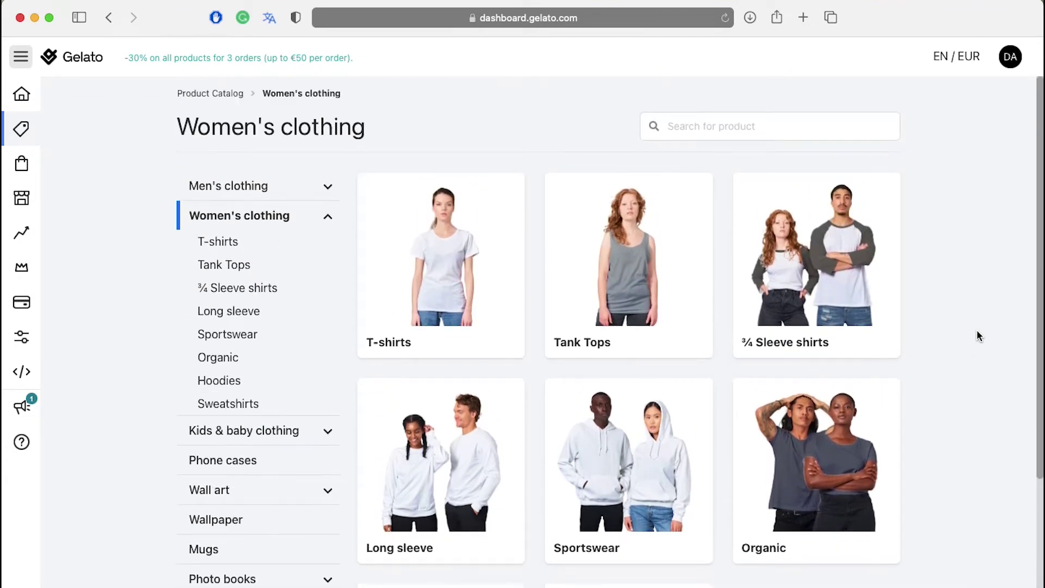
Browse the women's Sportswear products and open the Performance Unisex Tank Top.
click(632, 417)
scroll(953, 443, down, 4)
scroll(953, 444, down, 8)
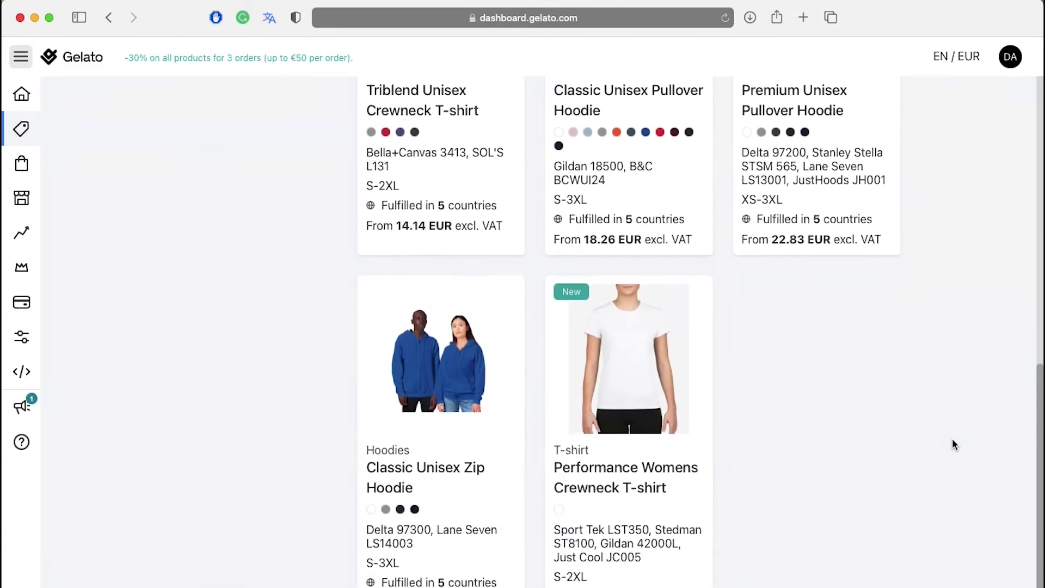
scroll(953, 444, up, 12)
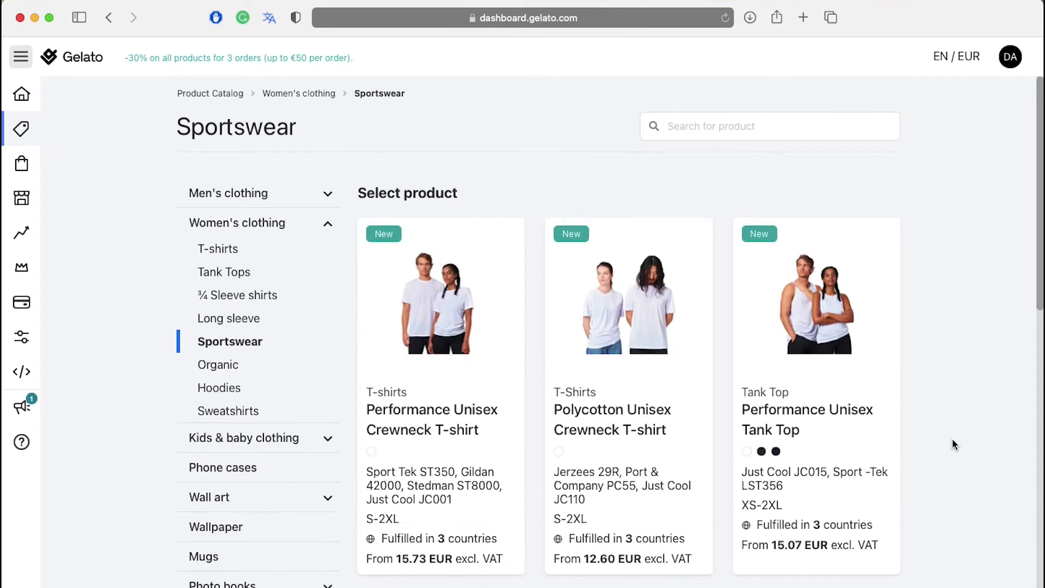
click(817, 305)
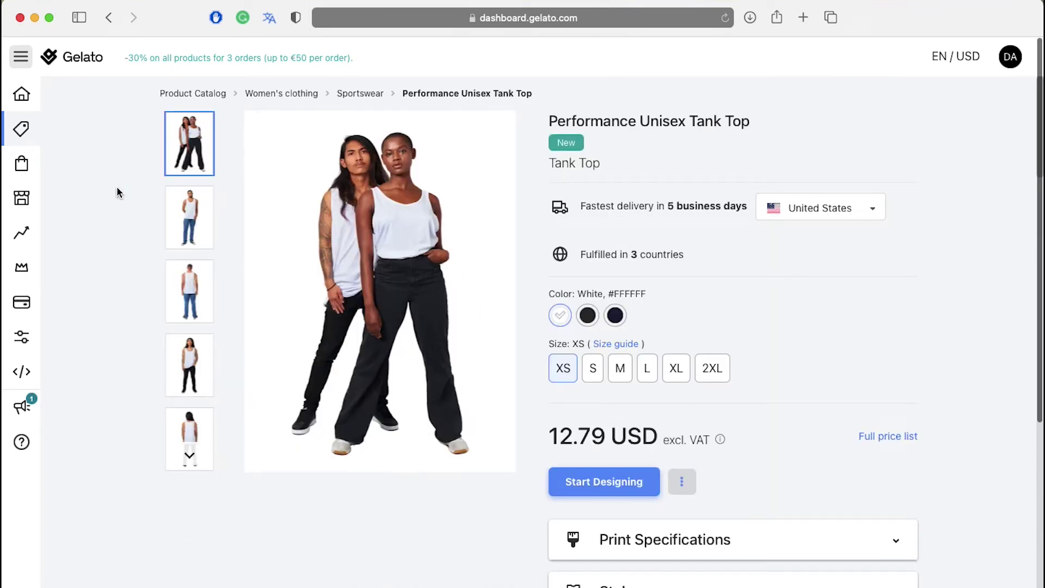
Preview the tank top's other product photos.
click(181, 206)
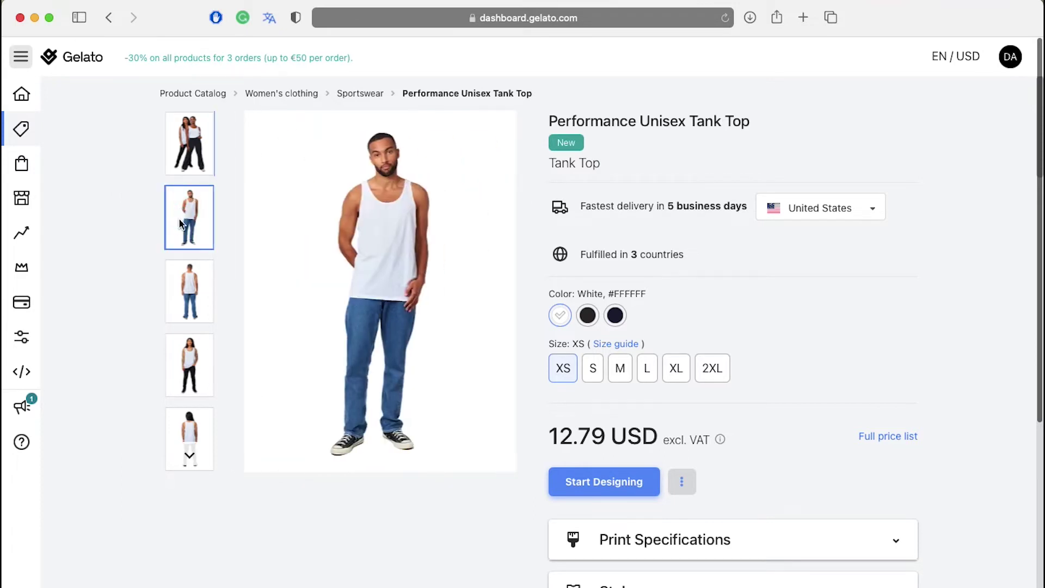
click(184, 297)
click(961, 278)
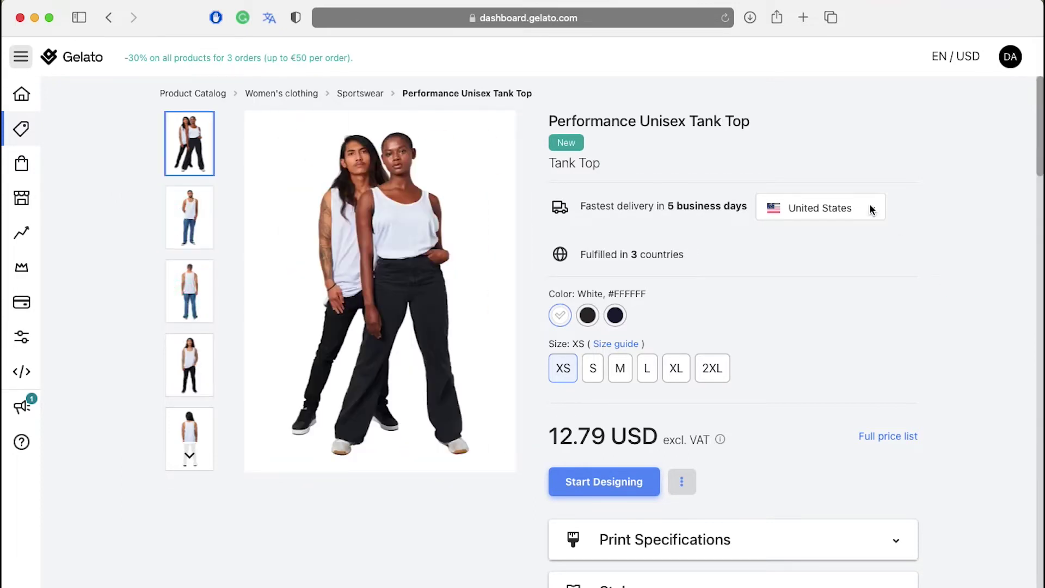
Review the tank top's available delivery countries and its full price list by size and color.
click(871, 208)
scroll(844, 246, up, 20)
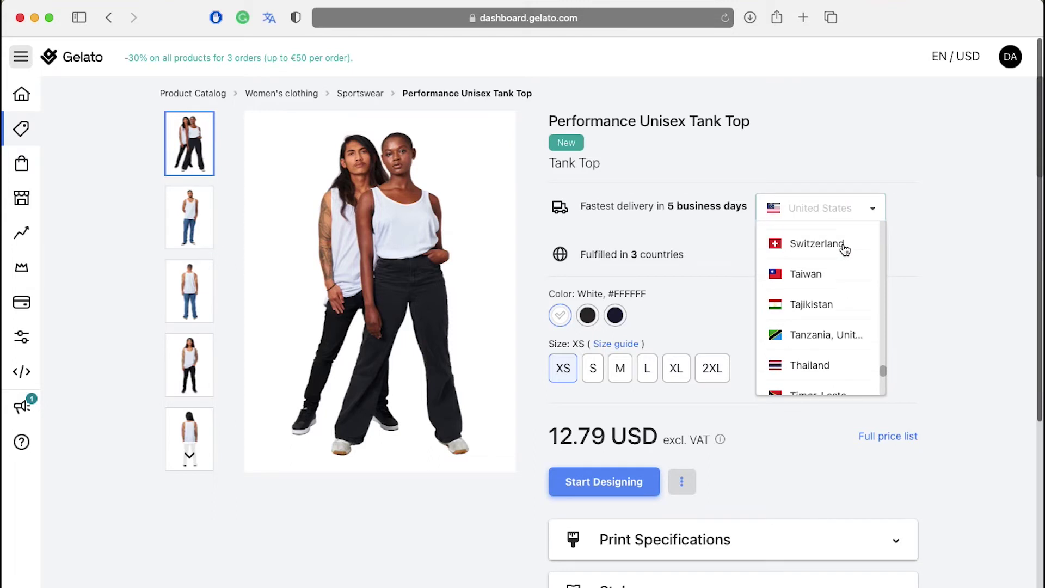
click(956, 255)
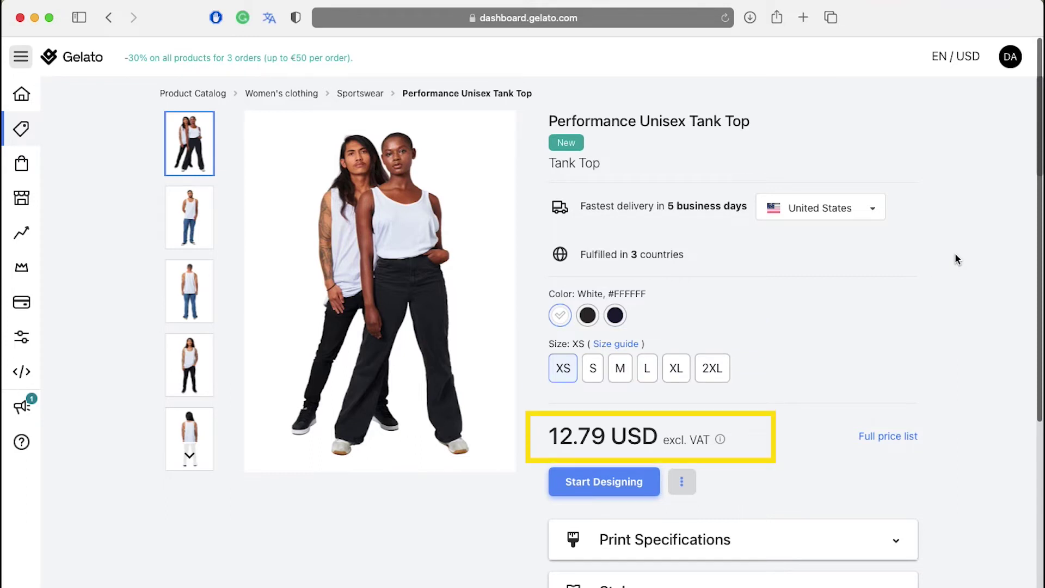
click(901, 437)
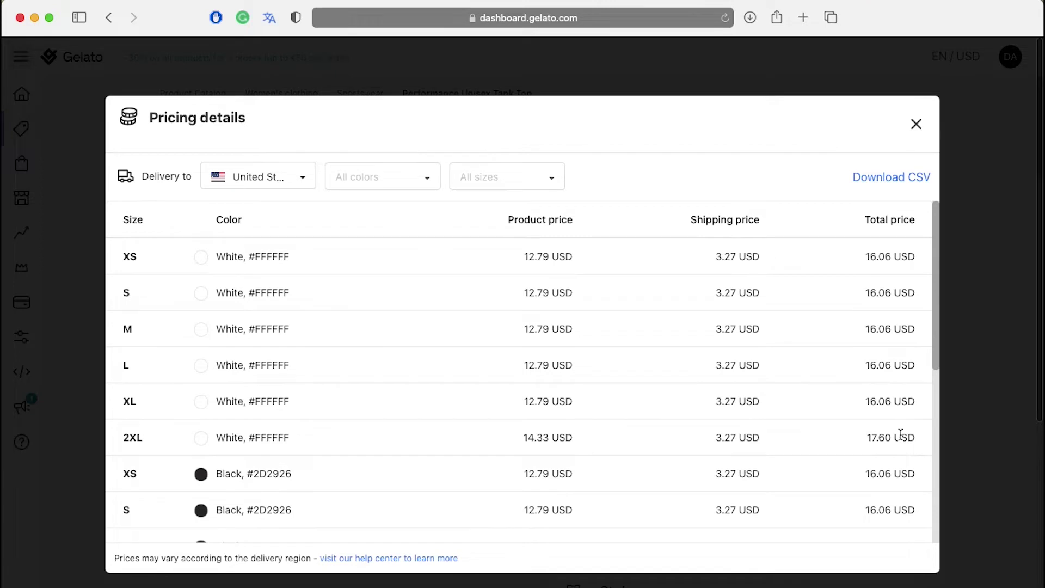
key(Escape)
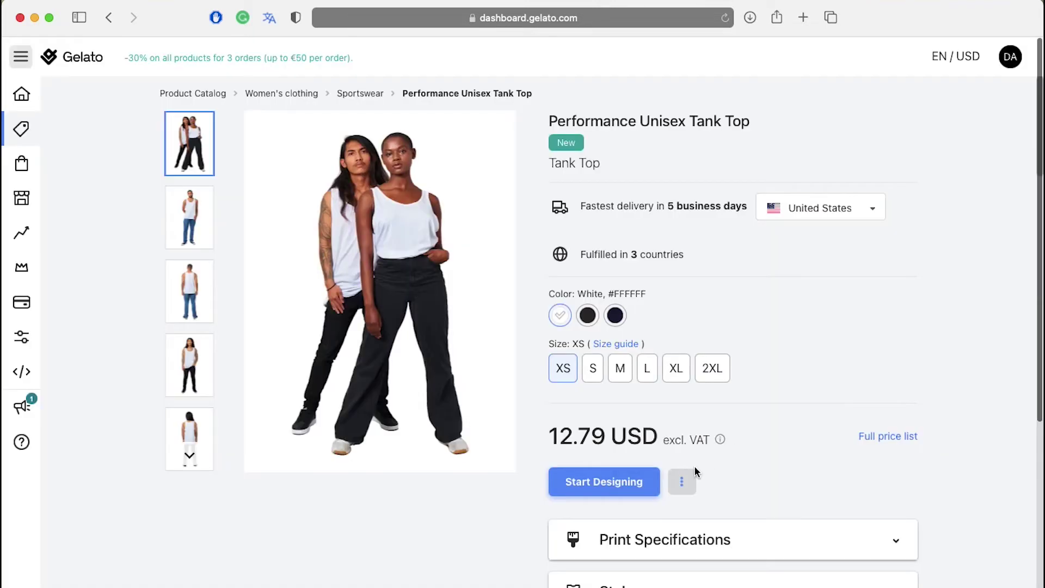
Start designing the tank top, trying black before choosing white, and set the size to S.
click(615, 482)
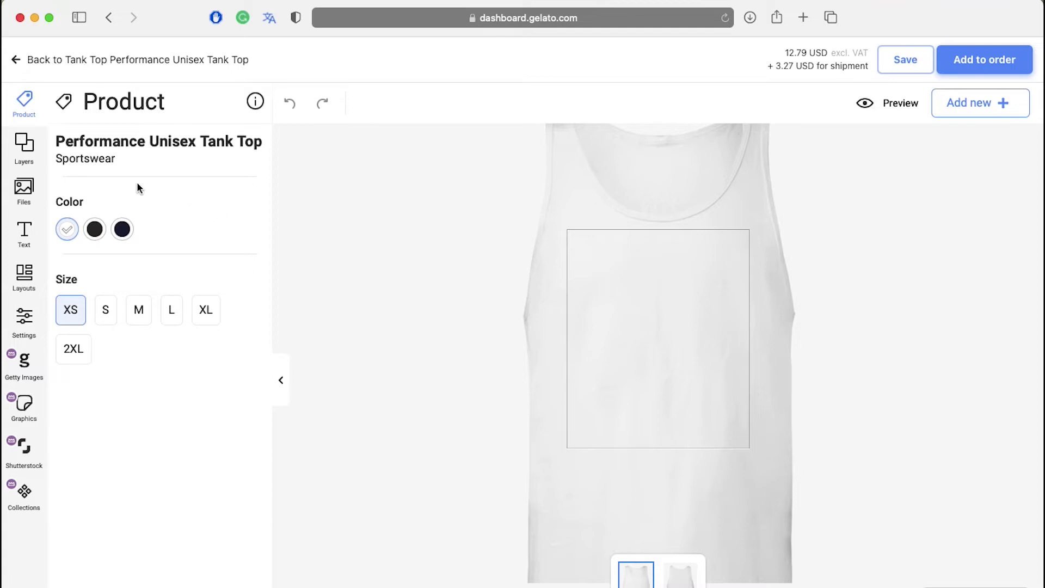
click(95, 230)
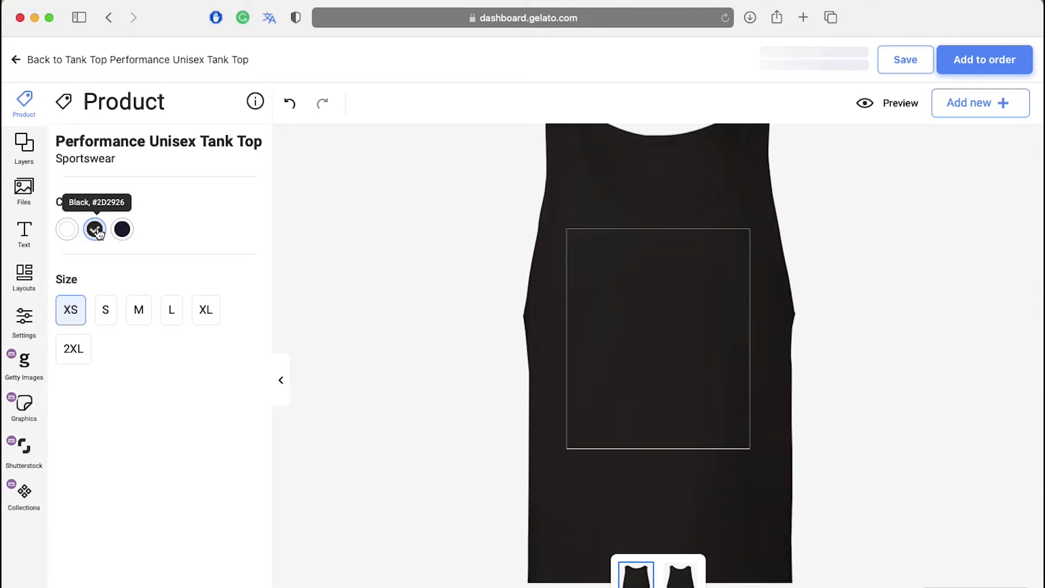
click(67, 229)
click(104, 314)
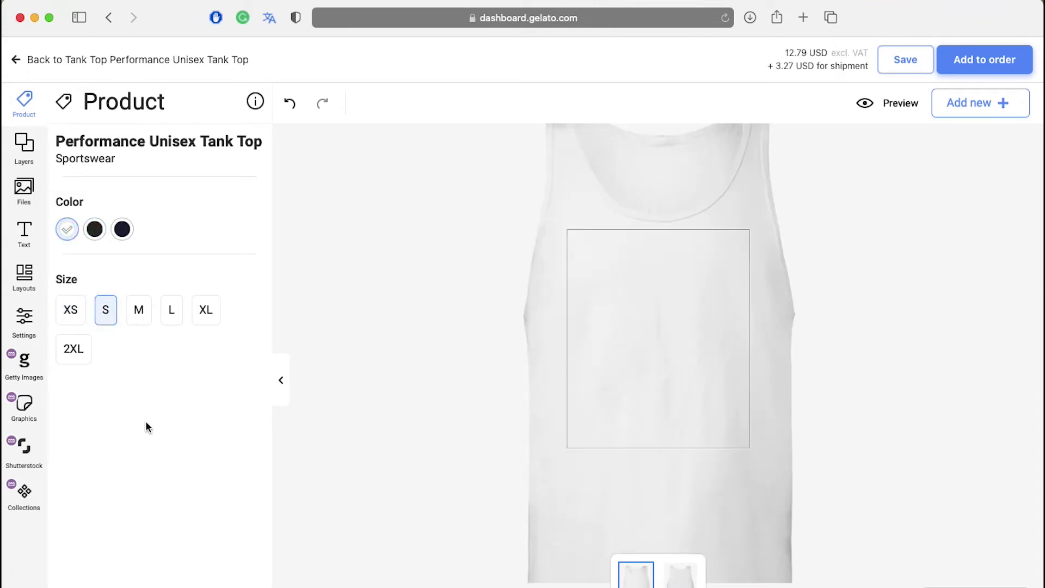
Add the red heart image to the design files, place it on the tank top's front and check its editing options.
click(24, 187)
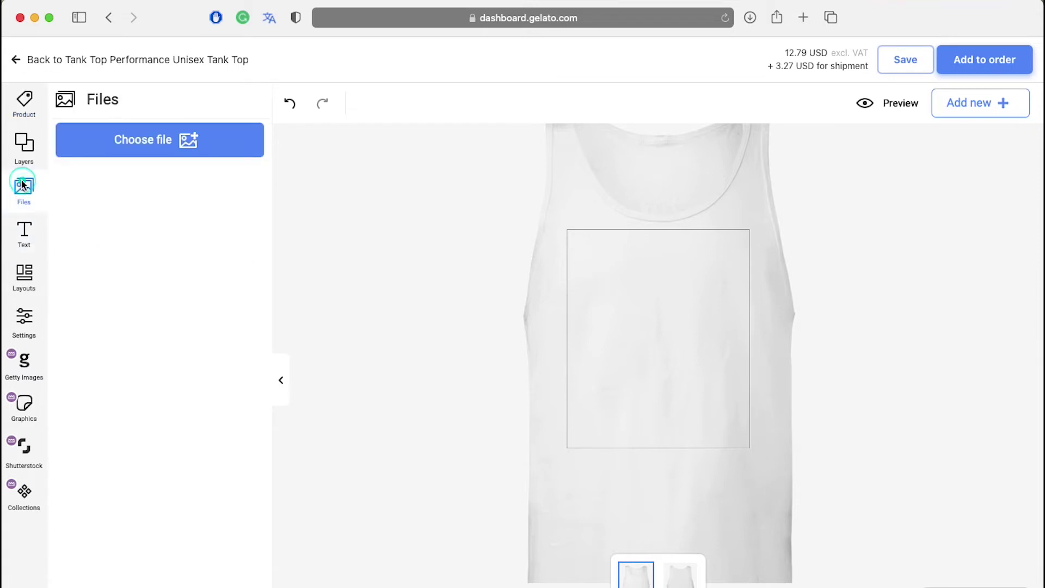
click(138, 144)
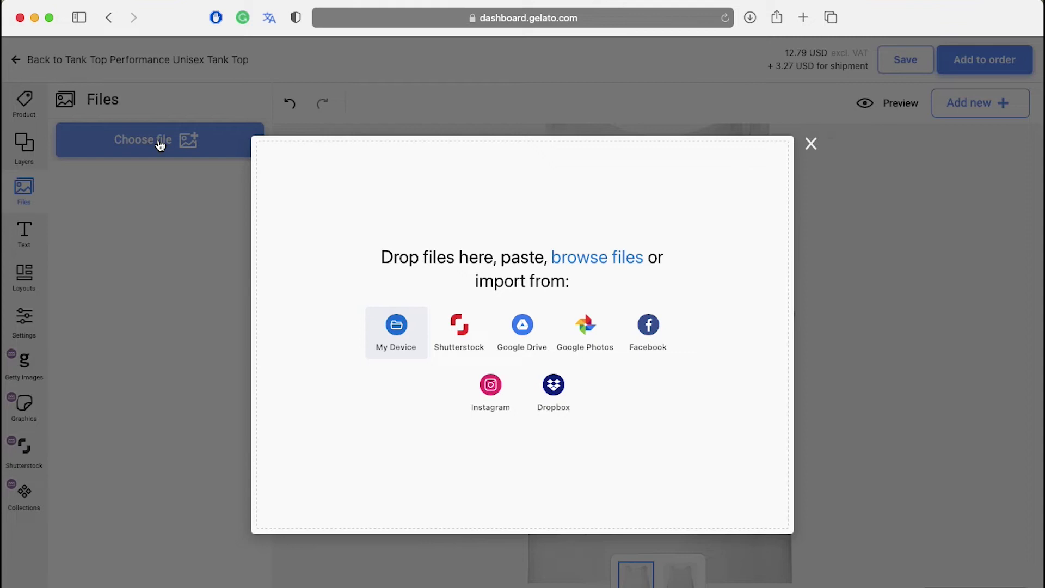
click(162, 313)
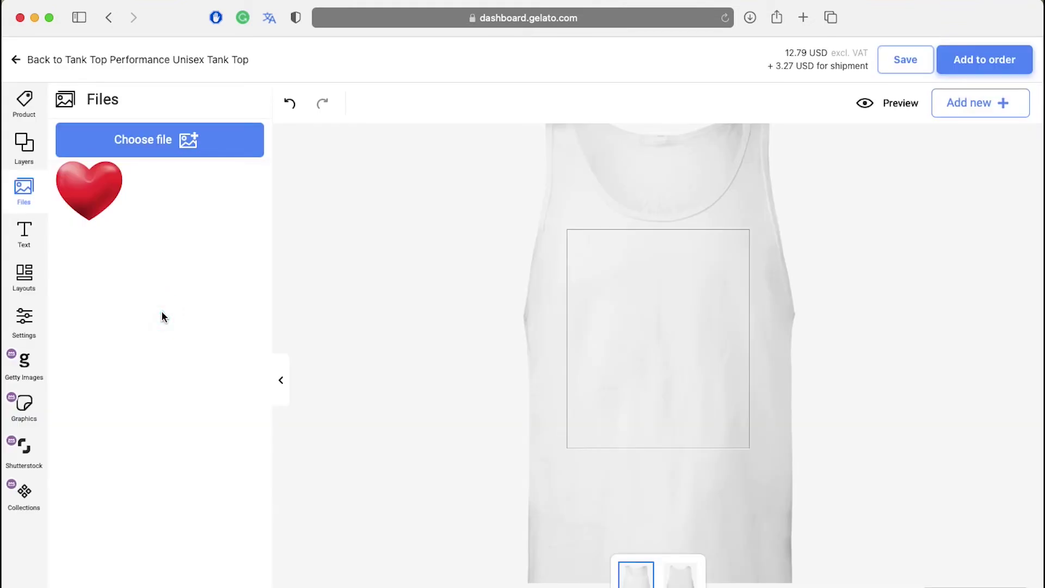
click(90, 192)
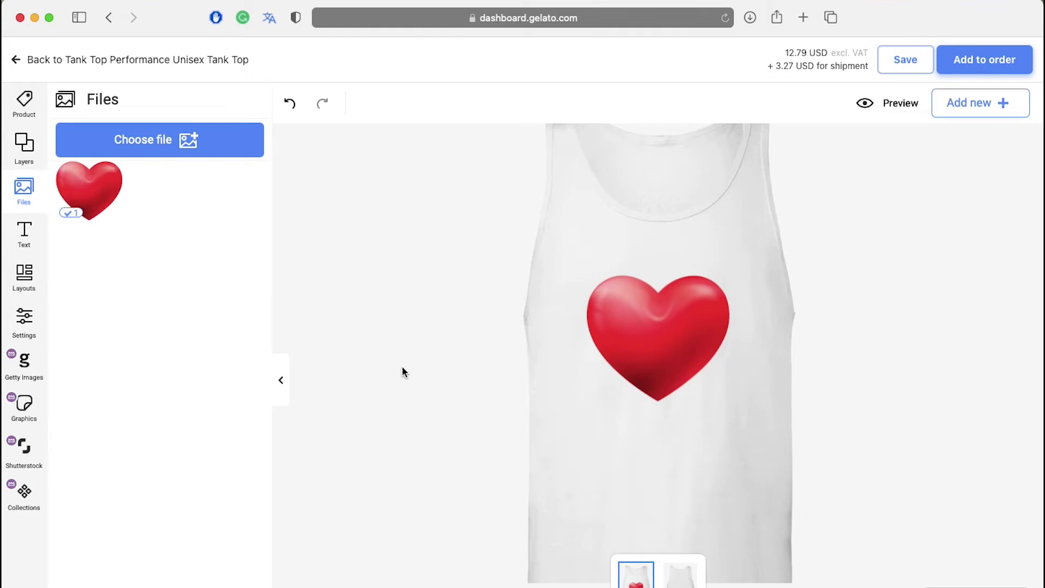
click(645, 346)
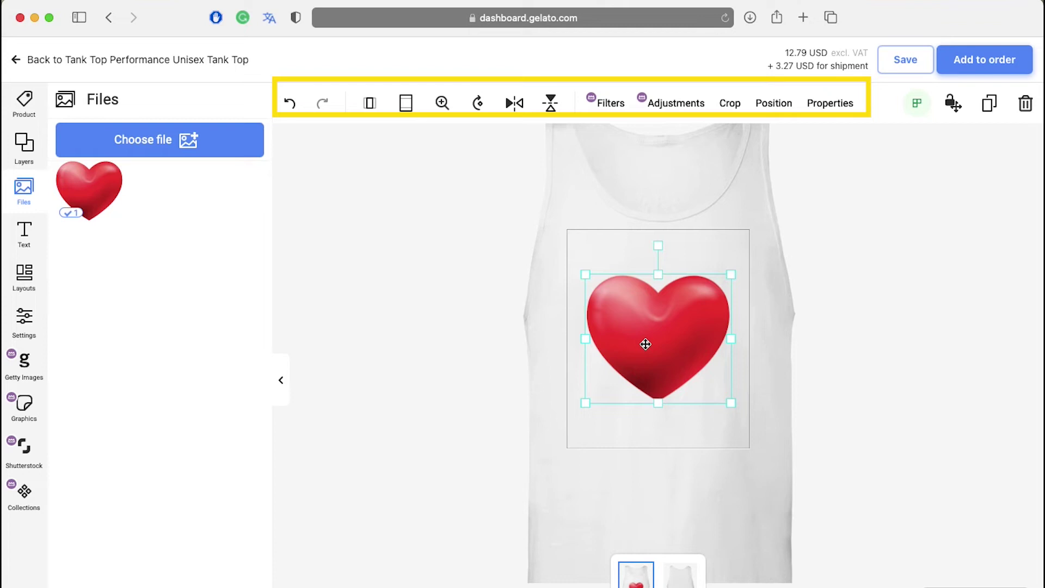
click(369, 280)
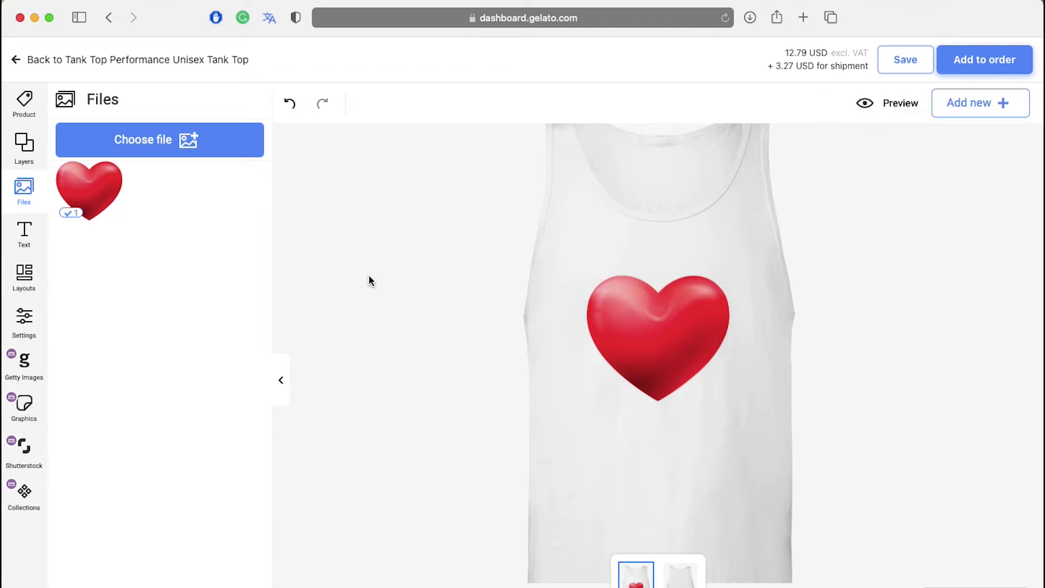
Add the text "Be Kind" to the front of the tank top.
click(22, 236)
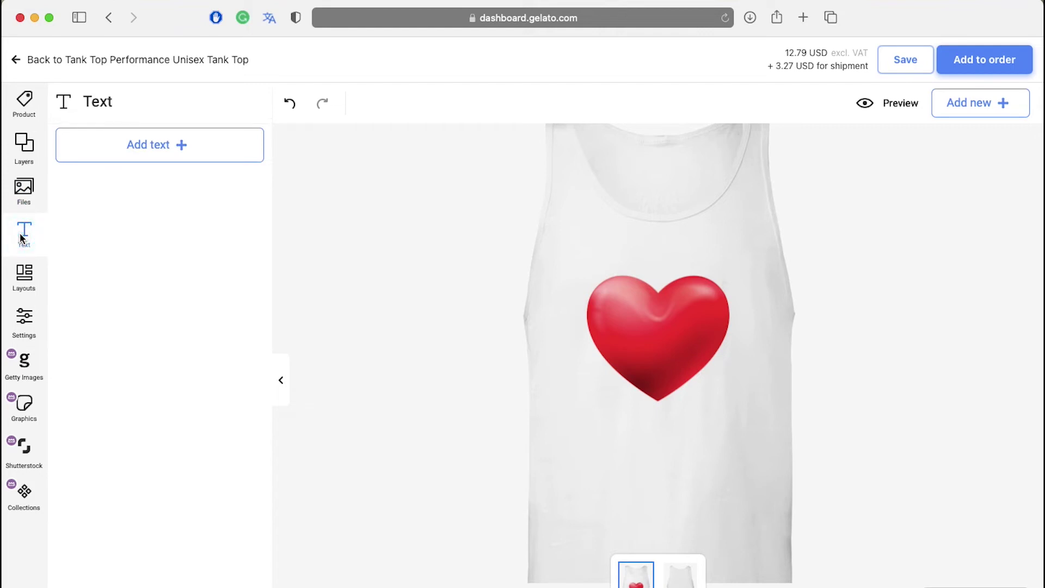
click(161, 152)
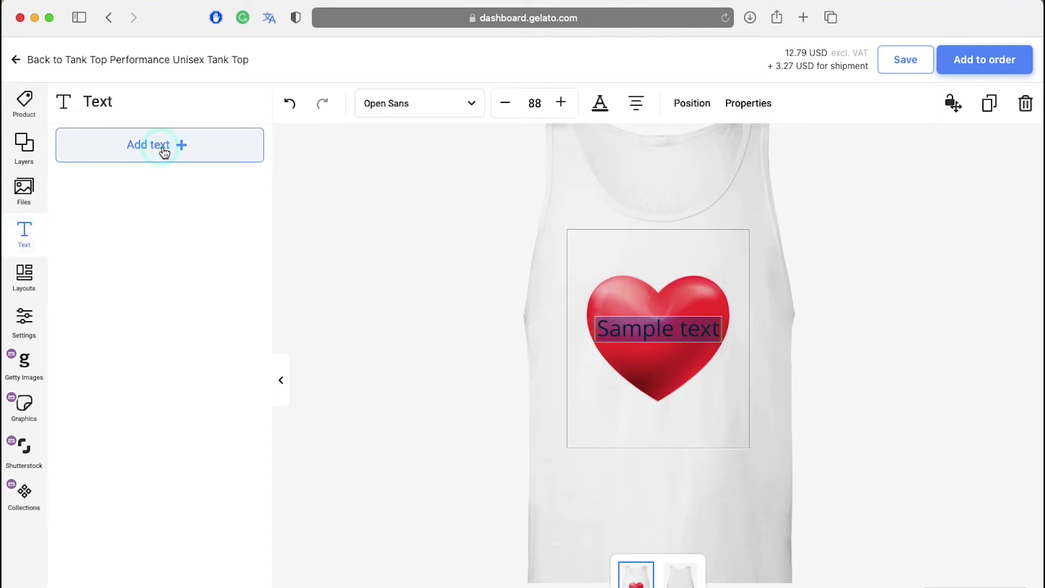
text(Be Kind)
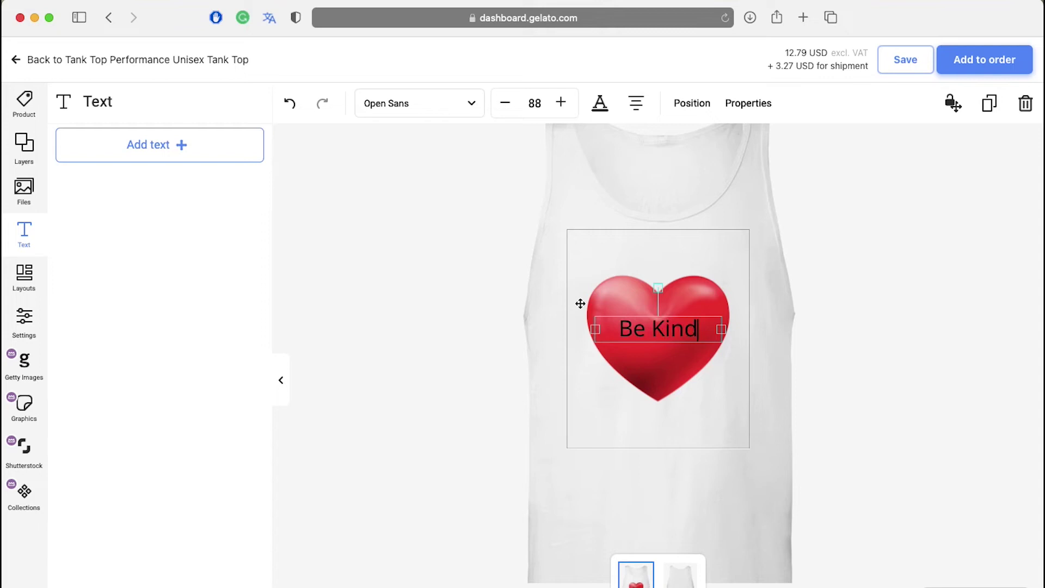
click(626, 456)
click(657, 327)
Format the front text in Oswald Bold at size 102 and move it above the heart.
click(471, 103)
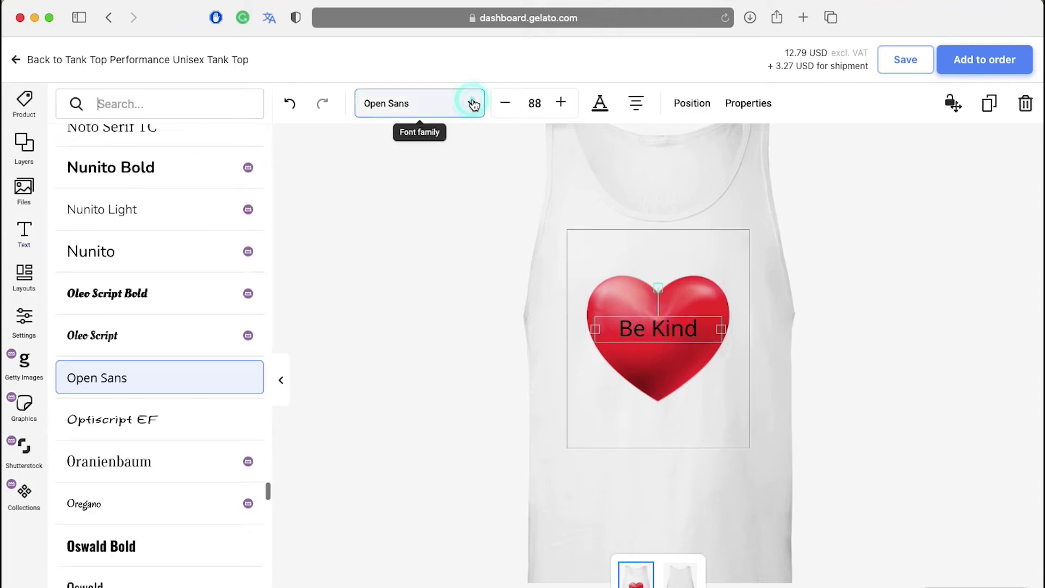
click(561, 103)
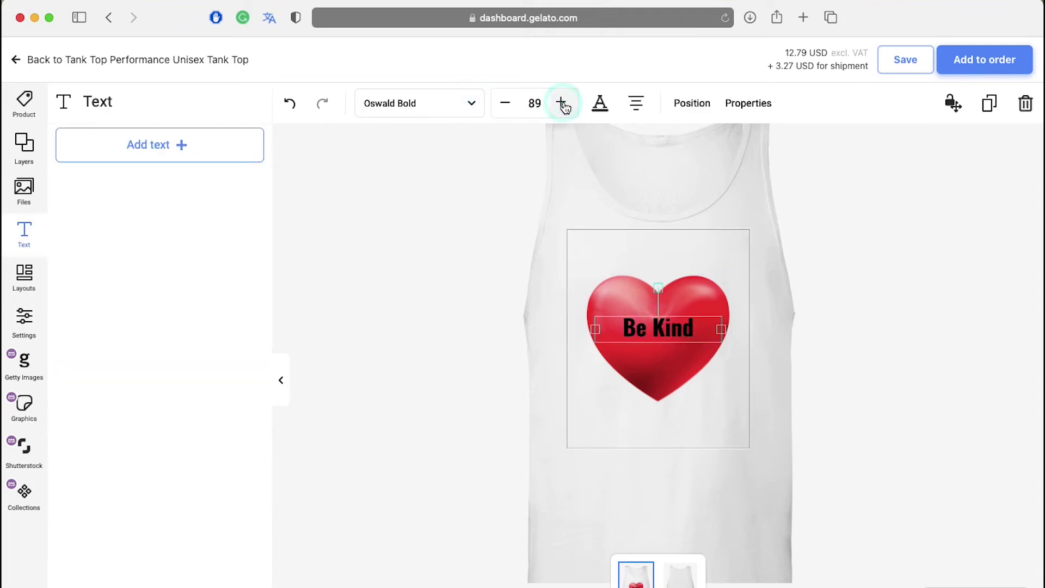
click(561, 103)
click(600, 103)
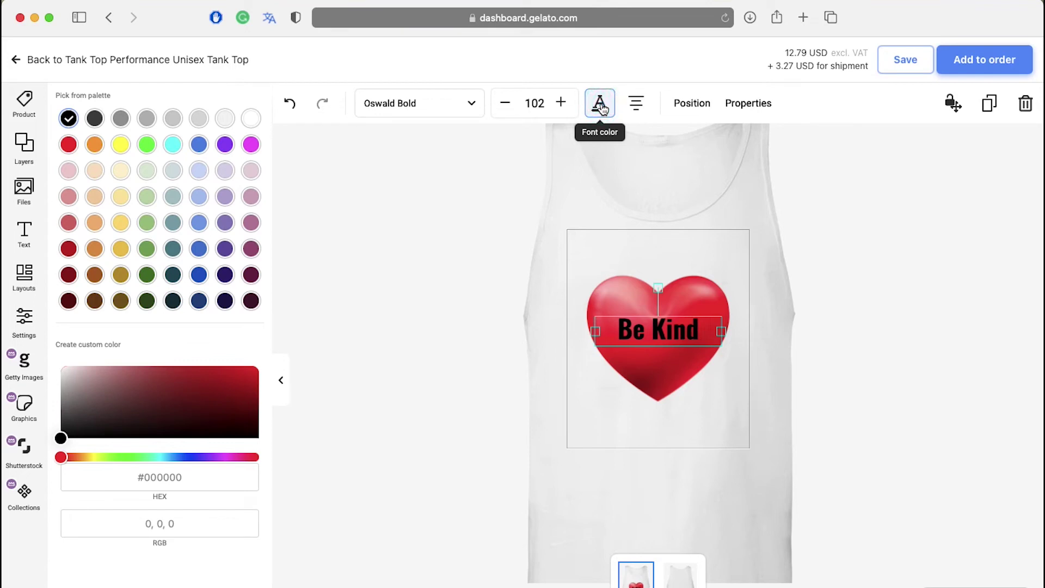
drag(657, 324, 655, 256)
click(712, 497)
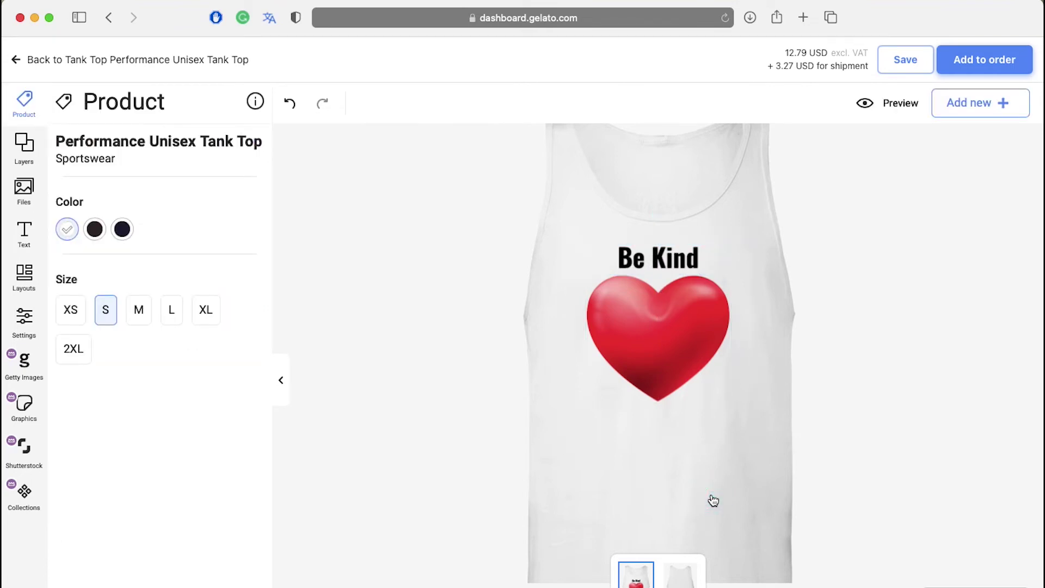
Switch to the tank top's back and add the text "Be Kind To Yourself", with a line break after "Kind".
click(681, 575)
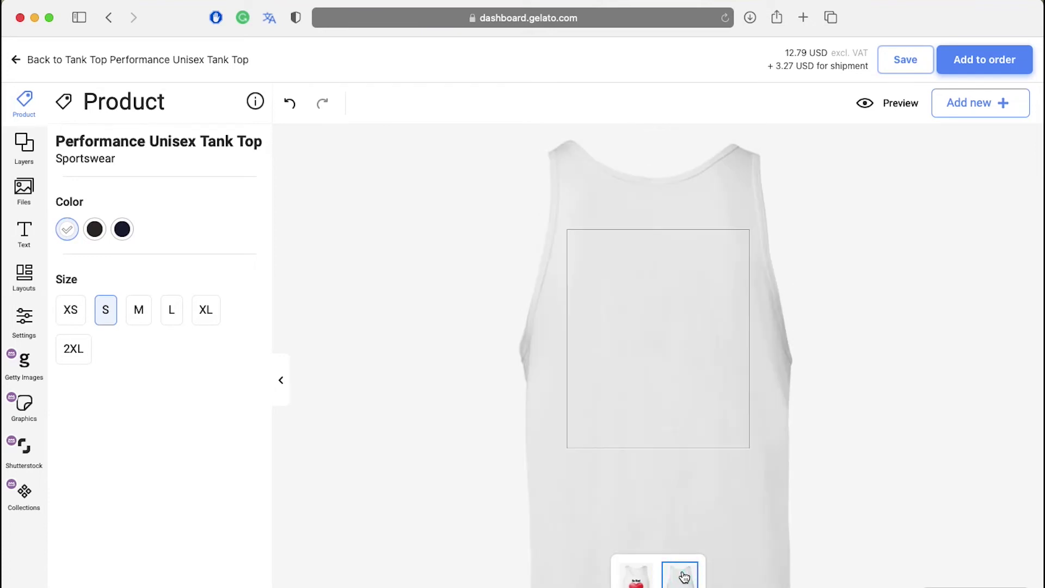
click(24, 233)
click(159, 144)
text(Be Kind)
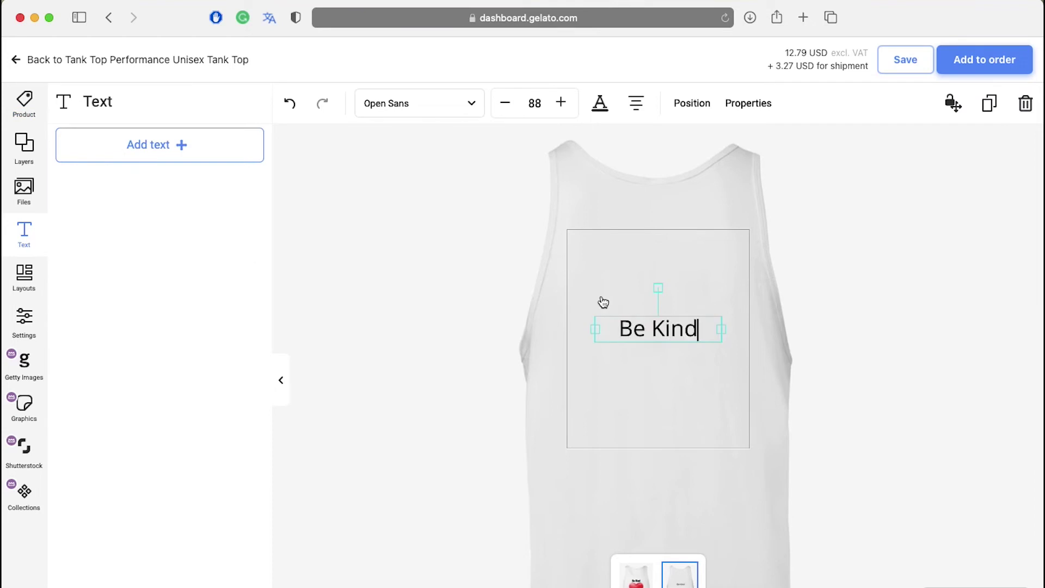
key(Return)
text(To Yourself)
Set the back text's font to Oswald Bold and its size to 132.
click(419, 103)
click(133, 545)
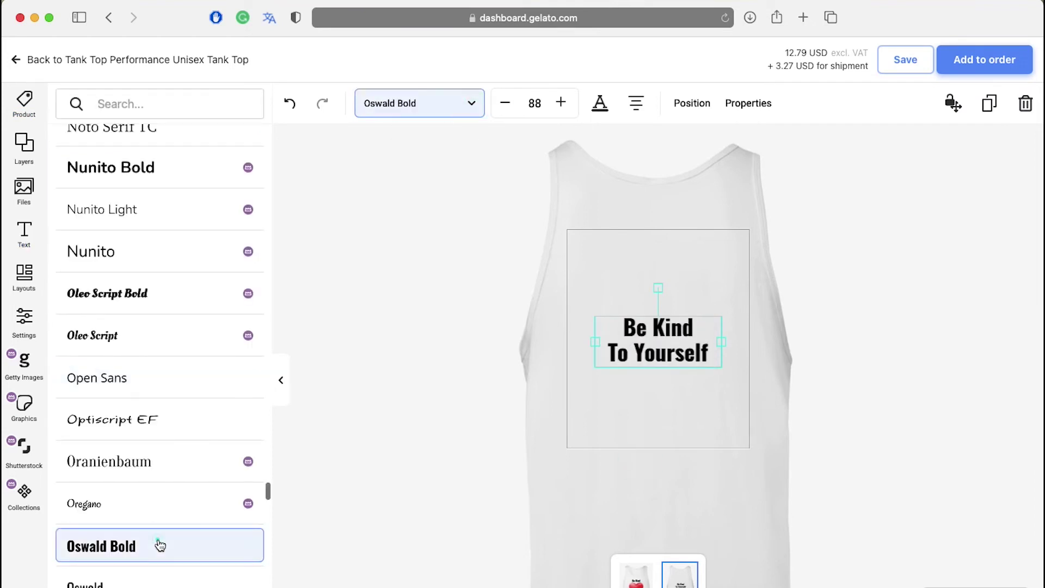
click(561, 103)
click(560, 103)
click(561, 103)
click(560, 103)
Color the back text red and return to the front side of the tank top.
click(599, 103)
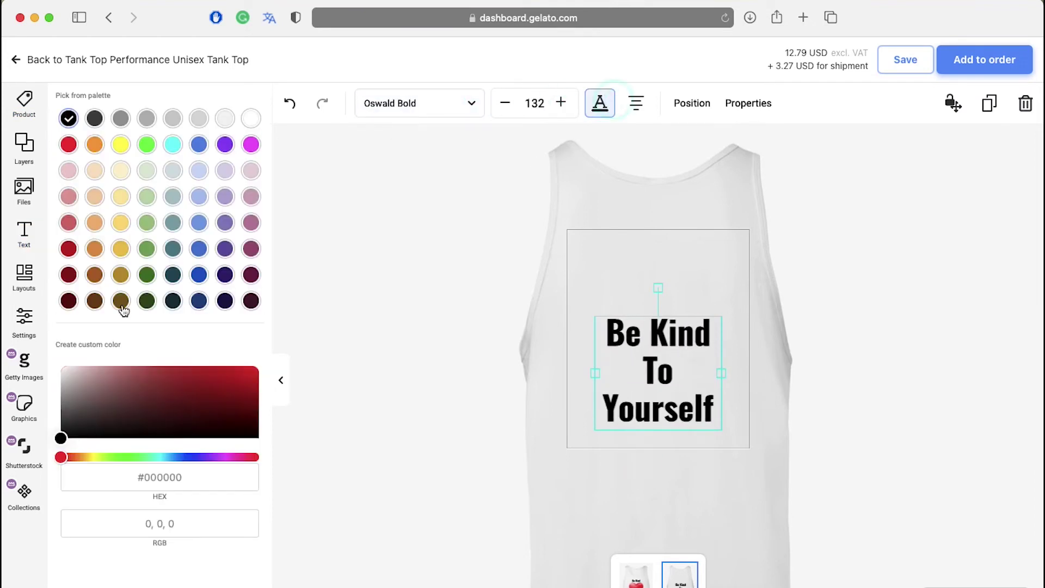
click(122, 304)
click(382, 298)
click(636, 575)
click(873, 375)
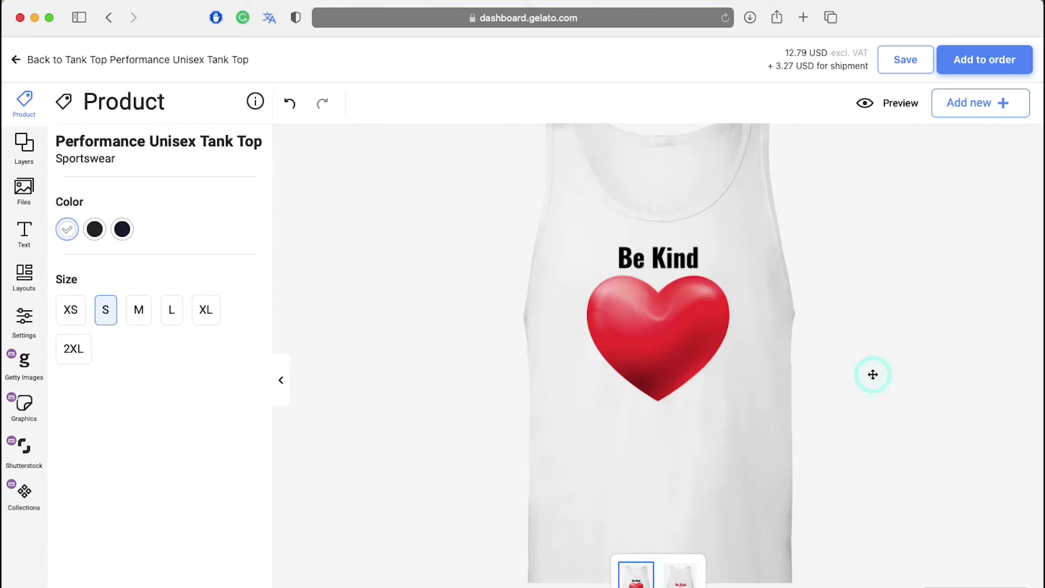
Preview the finished tank top design, comparing its front and back sides.
click(900, 103)
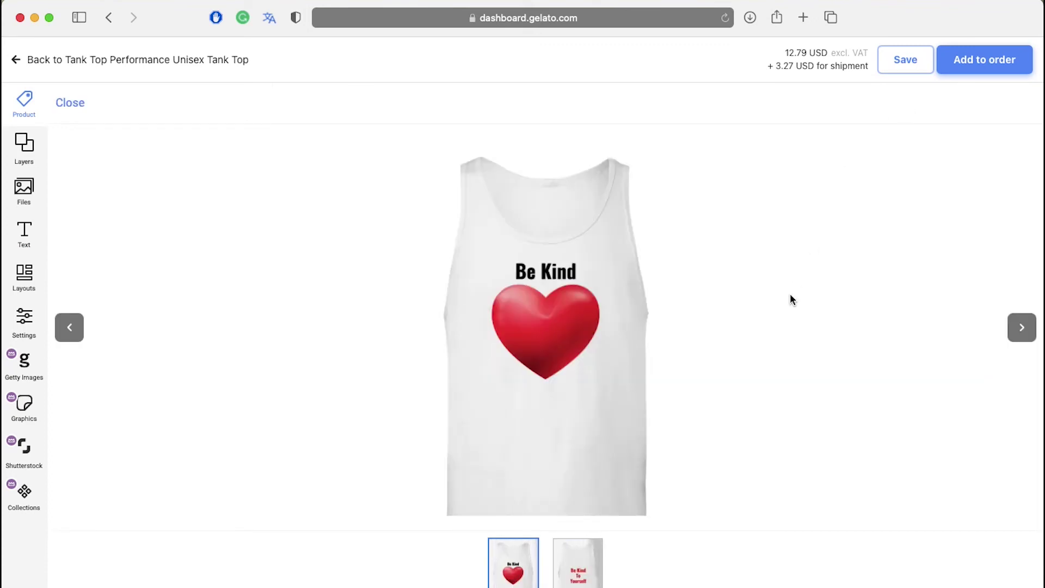
click(592, 565)
click(514, 567)
click(577, 570)
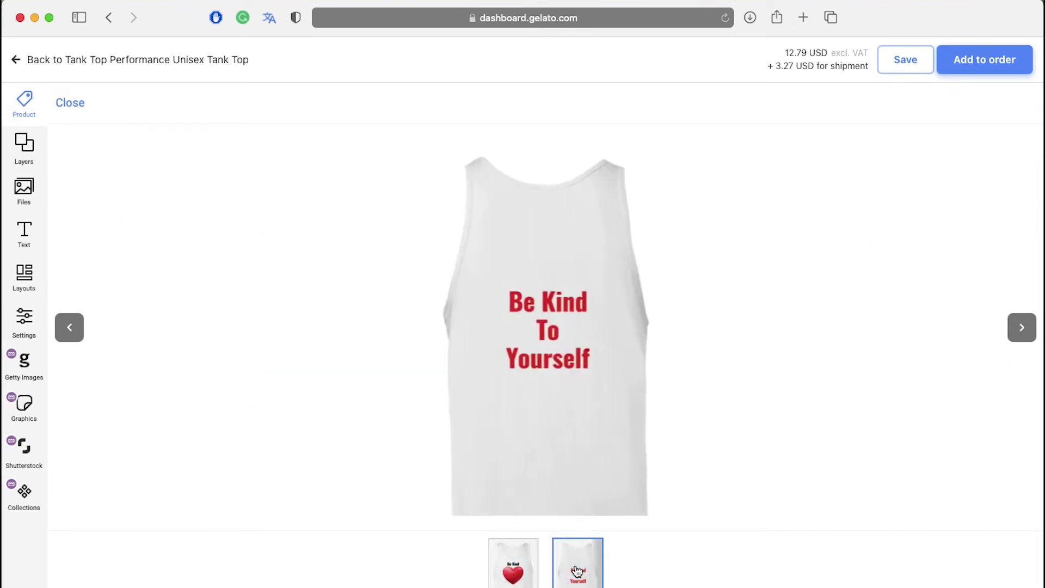
click(513, 567)
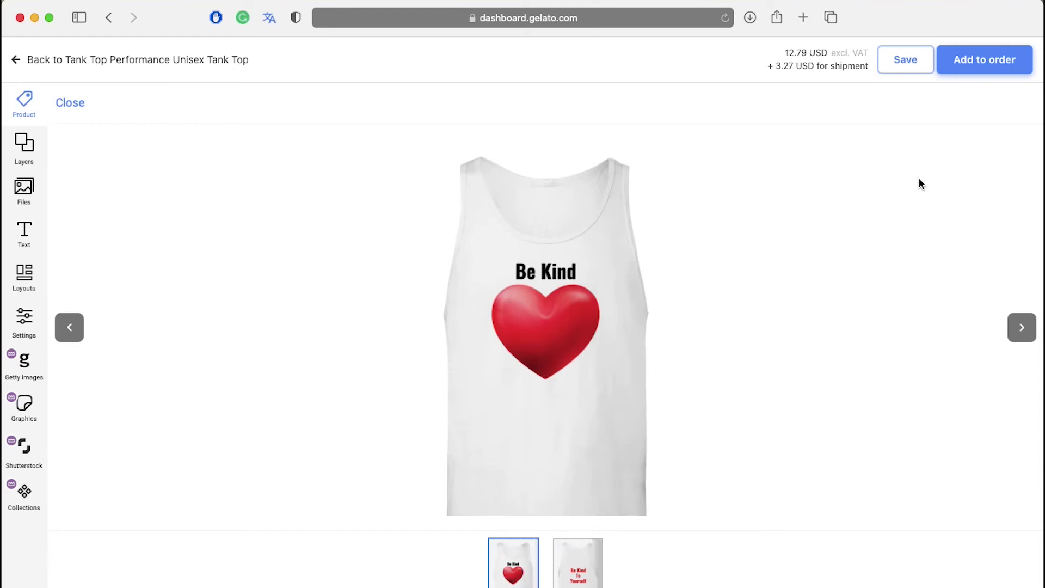
Add the designed tank top to an order and set its quantity to 5.
click(978, 70)
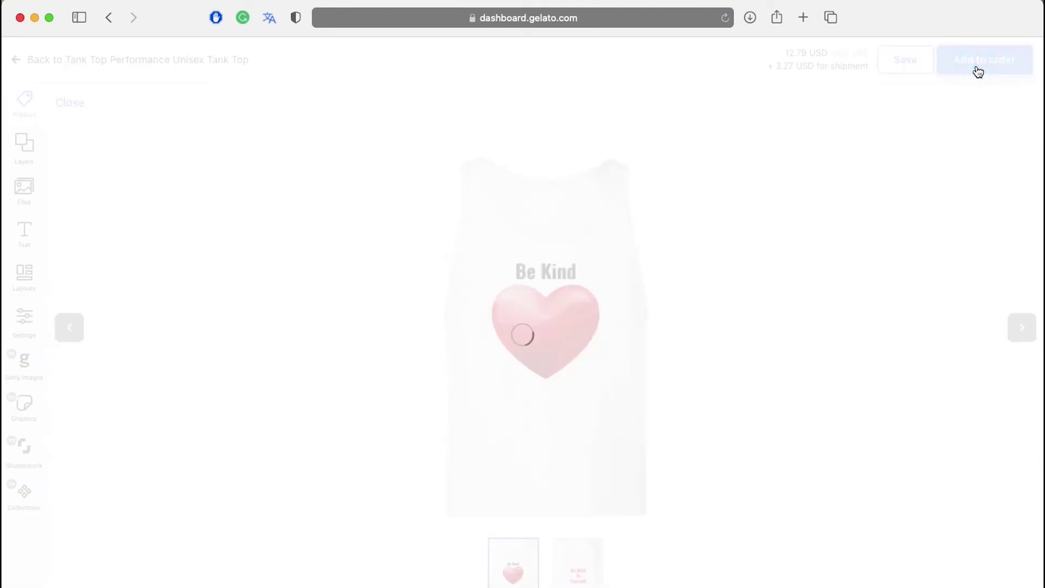
click(772, 235)
click(772, 234)
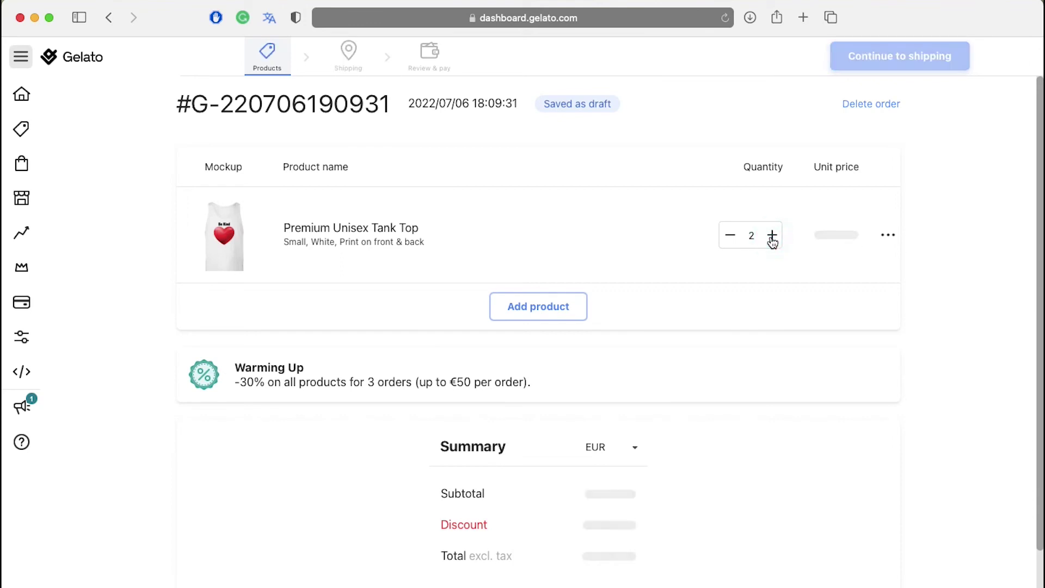
click(772, 235)
click(773, 235)
click(944, 377)
Examine the order summary and the list of currencies available for its prices.
scroll(945, 379, down, 3)
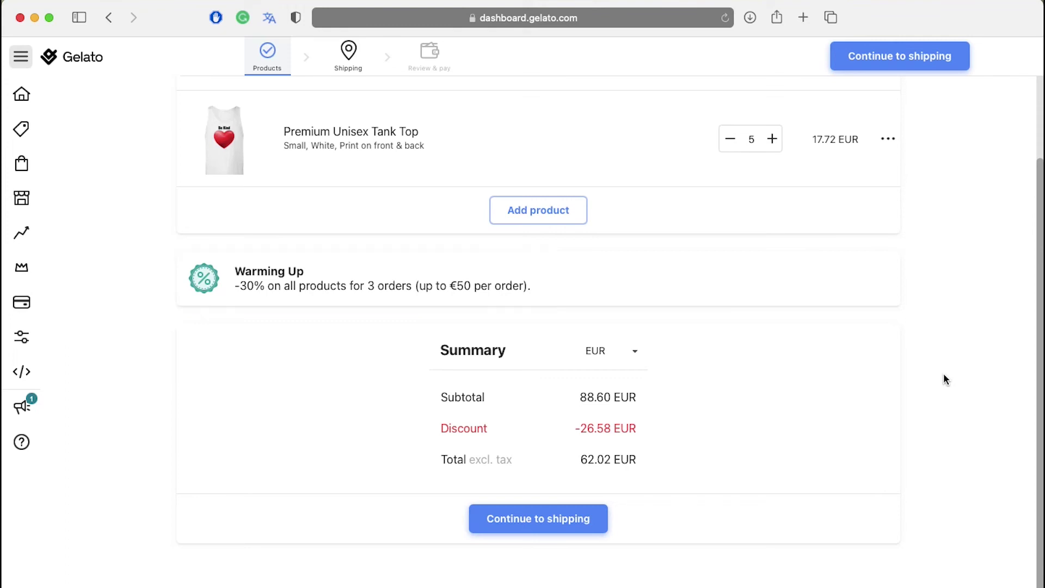
click(629, 355)
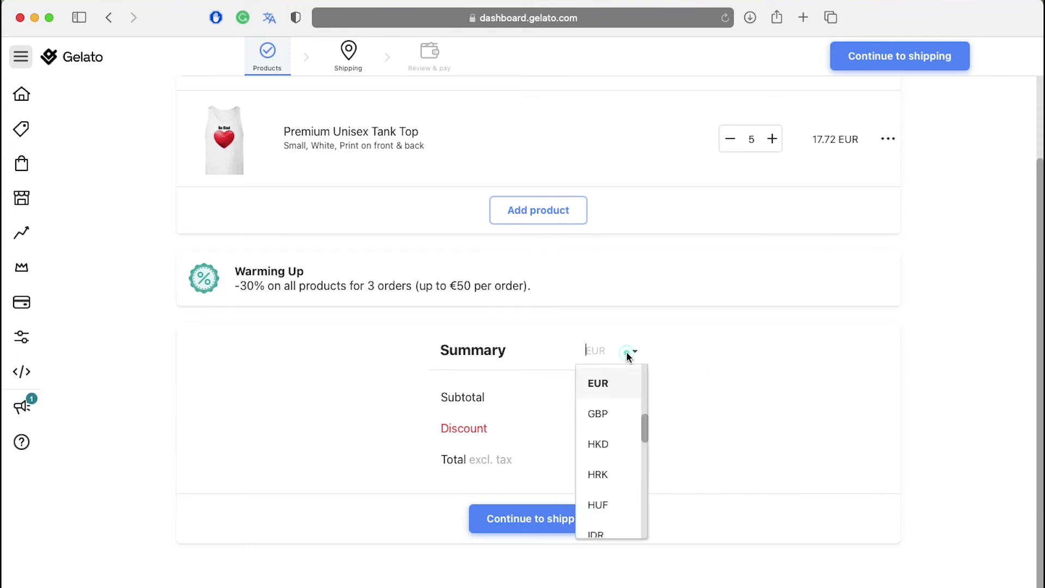
scroll(613, 425, down, 3)
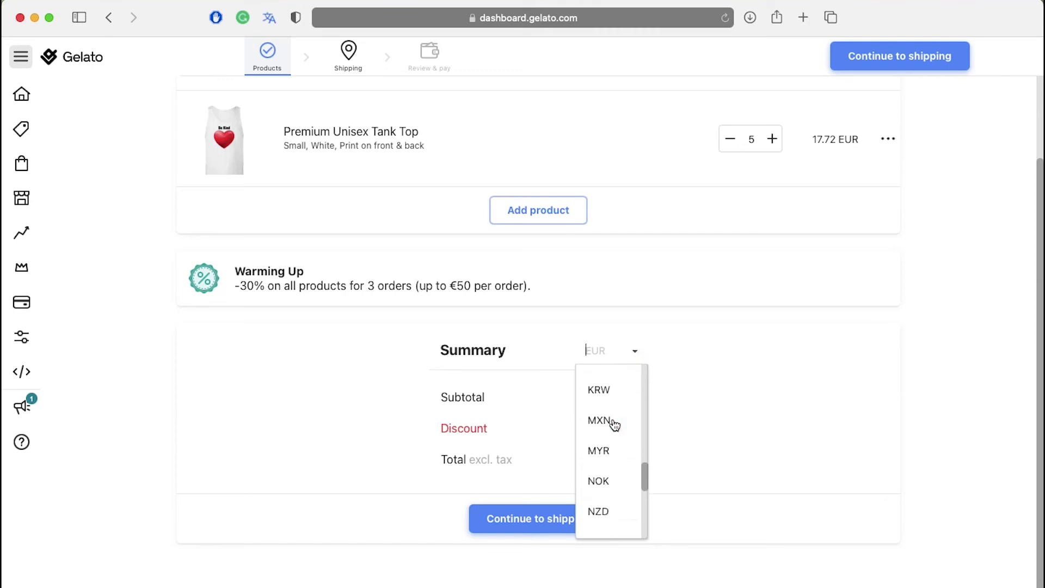
click(694, 428)
Proceed to shipping and calculate the shipping methods and costs for the recipient's address.
click(541, 520)
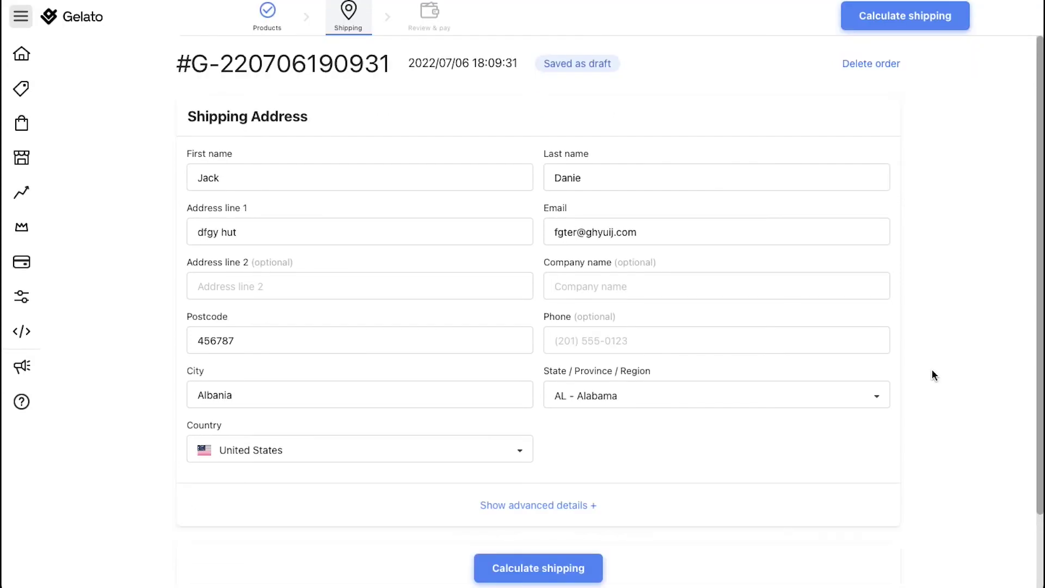
click(565, 569)
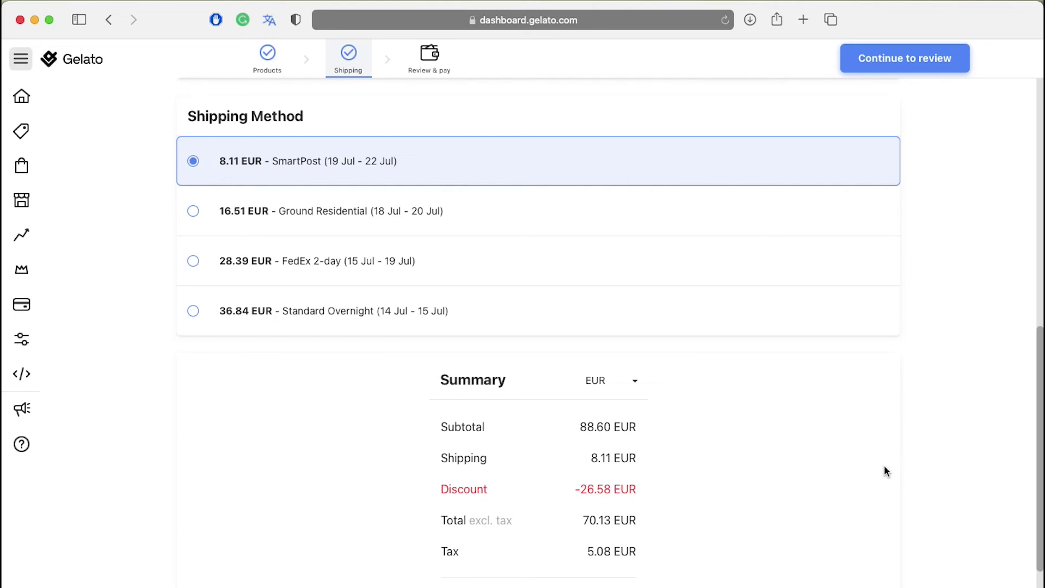
scroll(884, 467, down, 3)
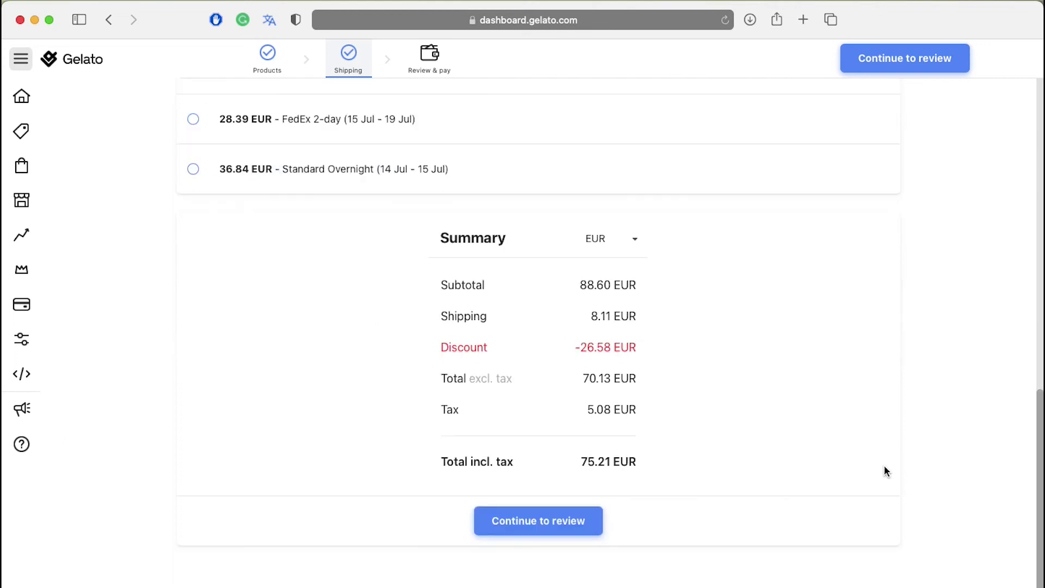
Continue to the order review with its payment summary, and open the list of orders.
click(575, 523)
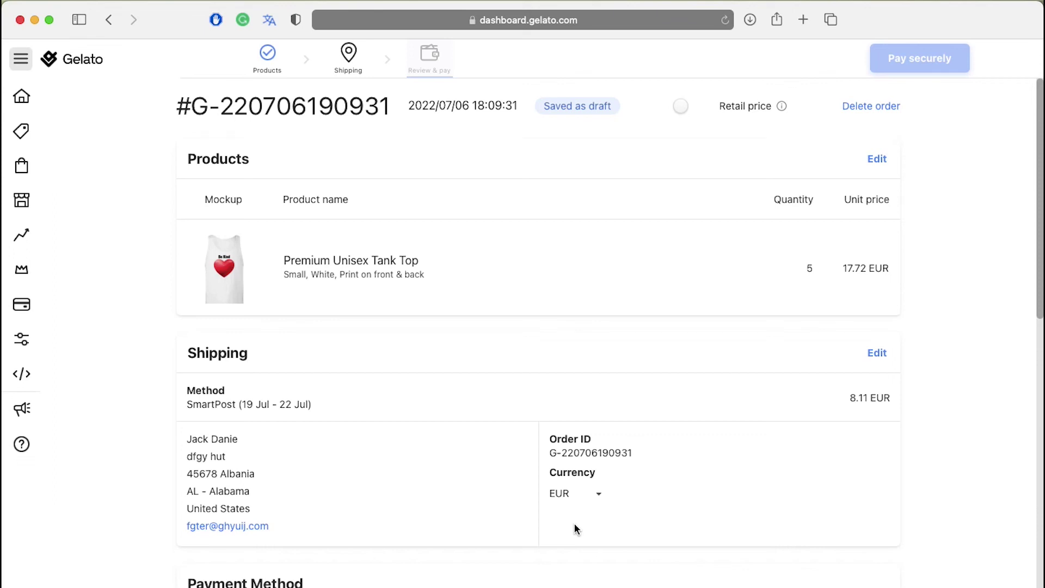
scroll(630, 555, down, 10)
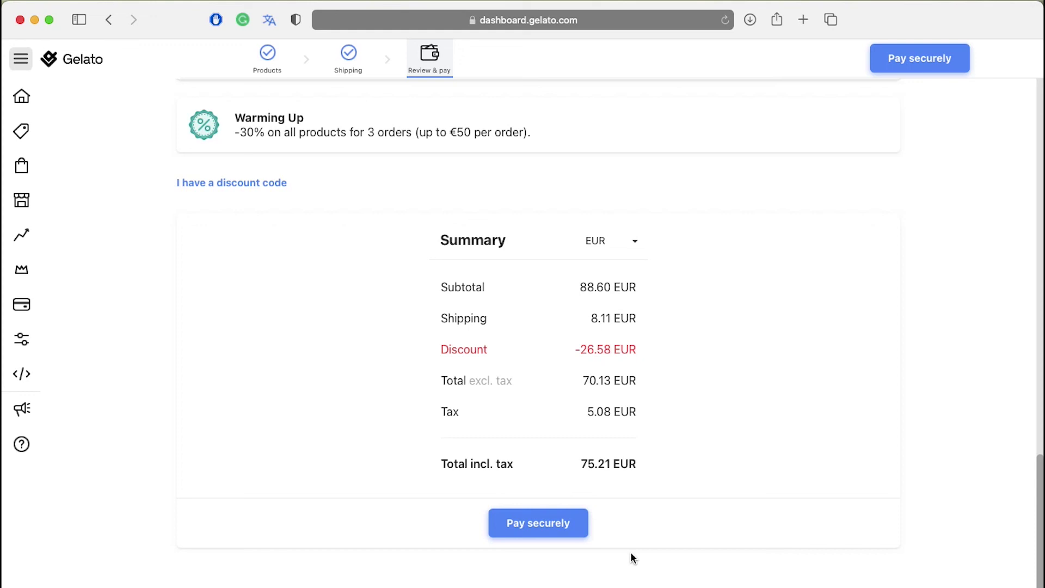
mouse_move(33, 197)
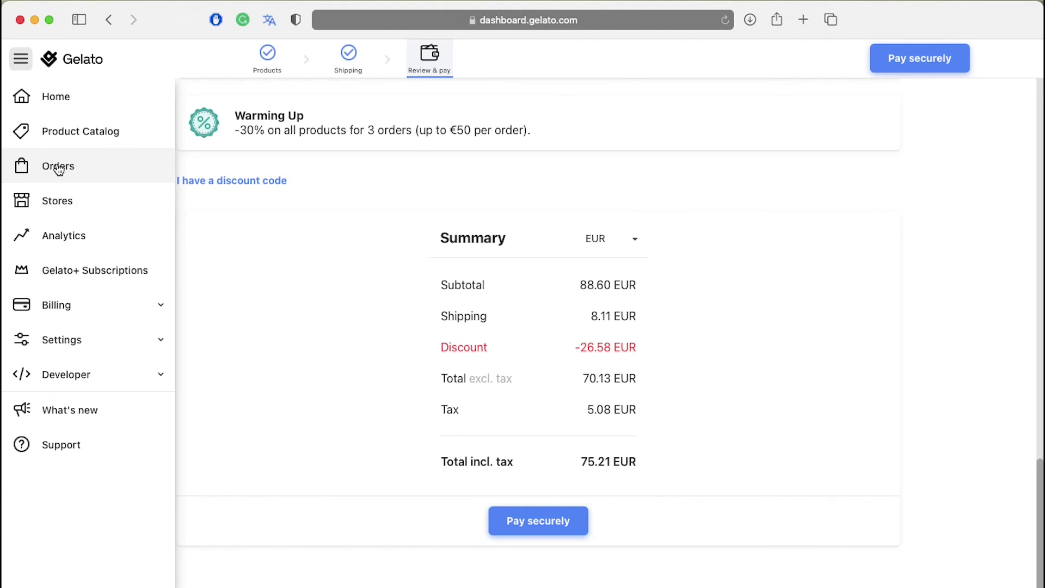
click(119, 175)
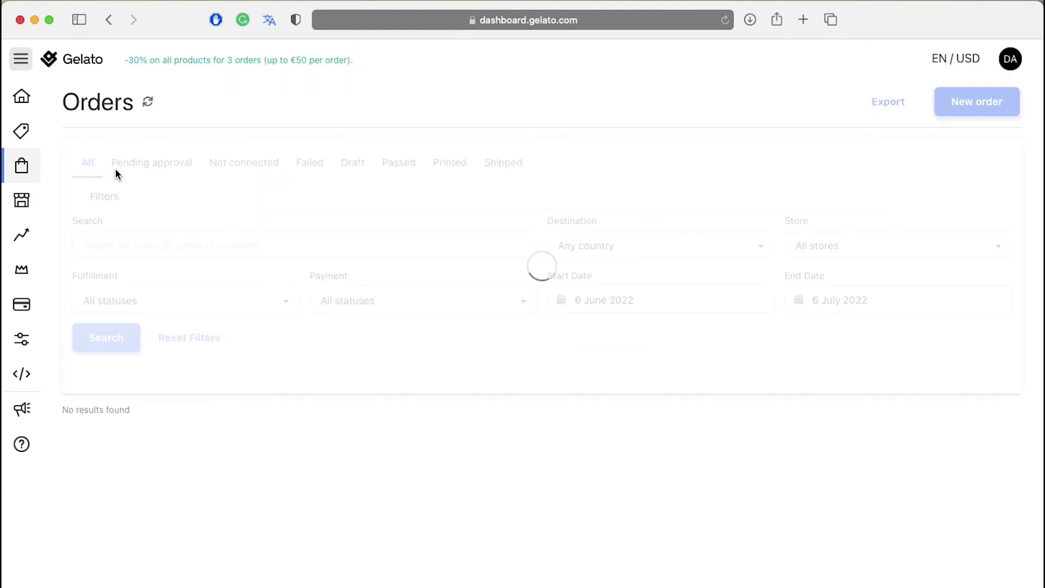